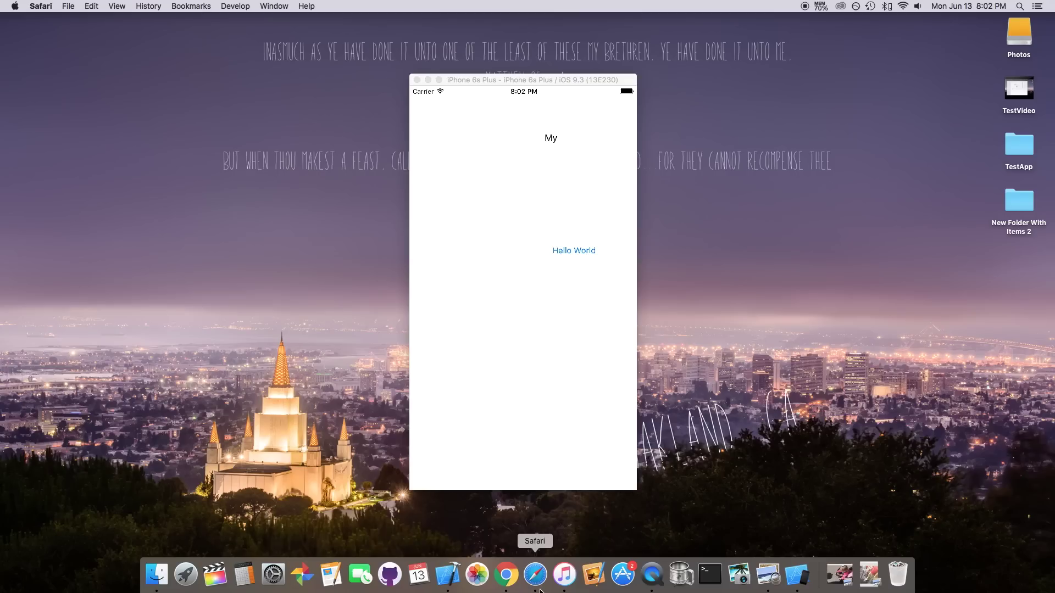
- Switch to Safari, go to itunesconnect.apple.com and show the My Apps list
click(538, 586)
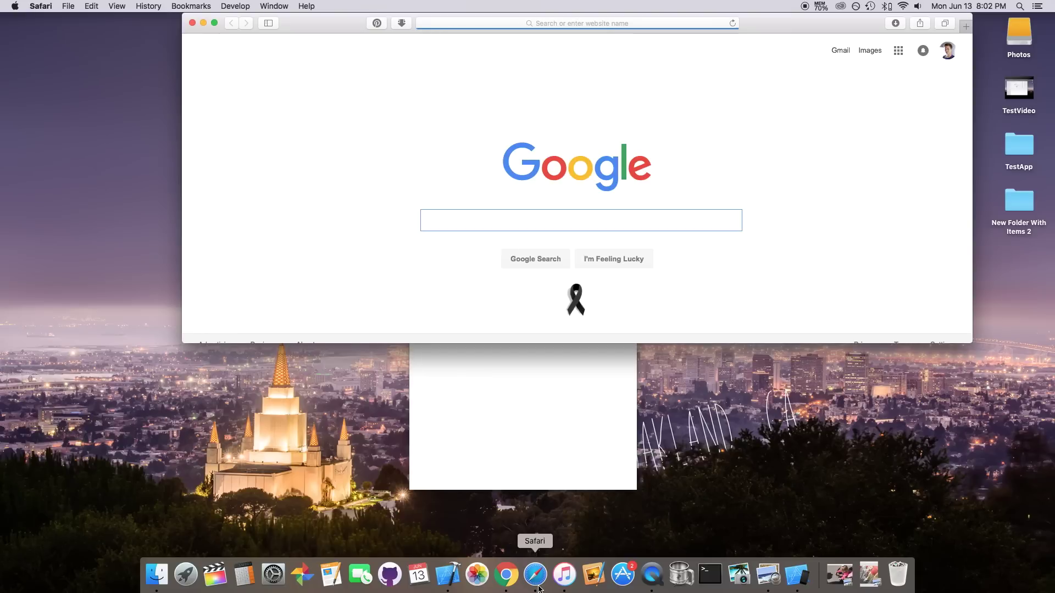
click(592, 27)
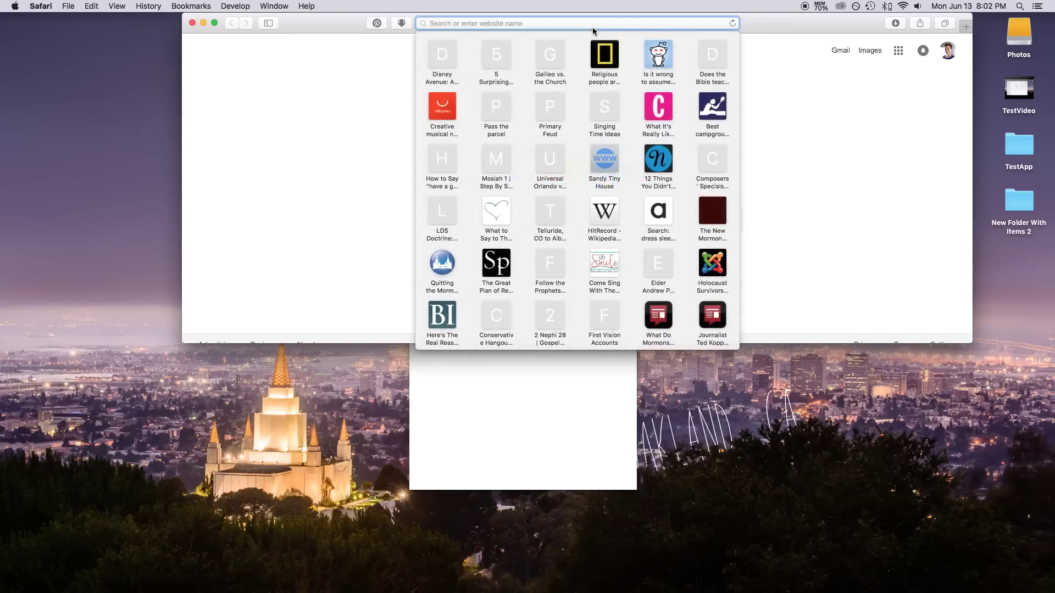
text(itunesconnect.apple.com)
key(Return)
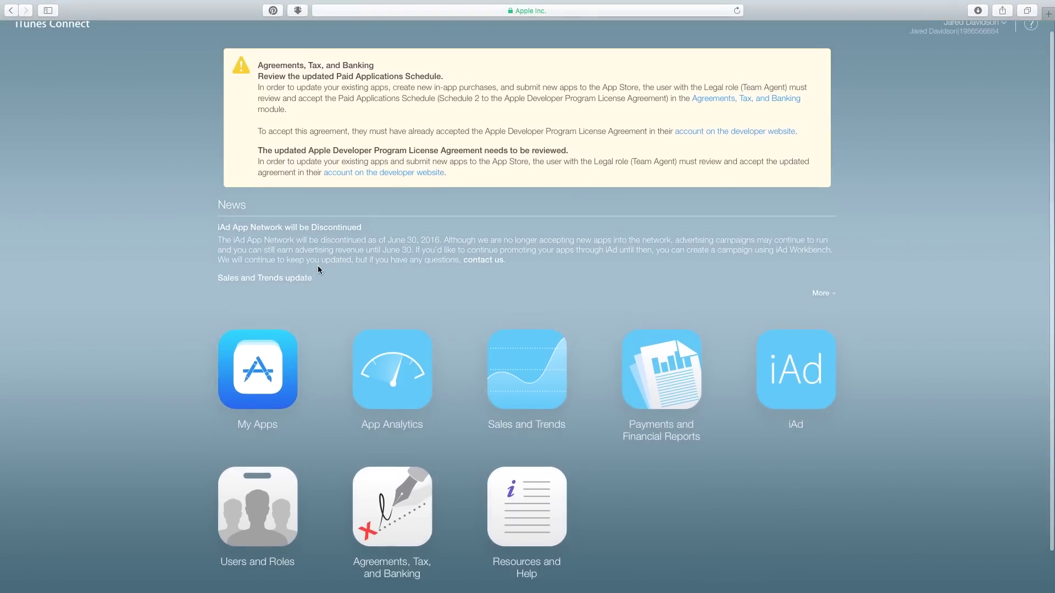
click(265, 380)
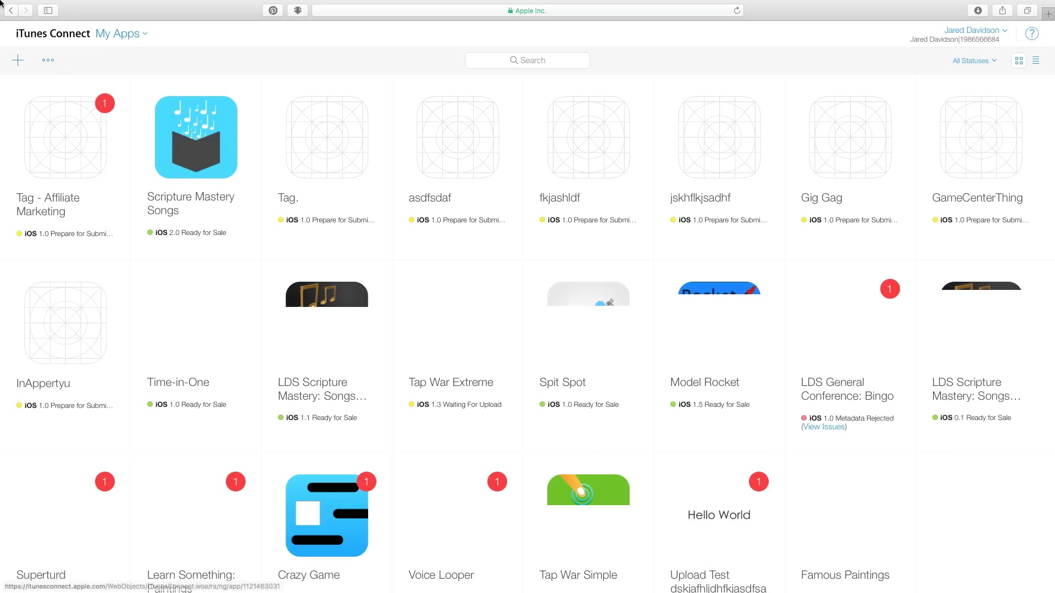
- Start a new iOS app entry named "kjsfdblgujhdfnspjgnv;kd" with English as its primary language
click(19, 62)
click(37, 92)
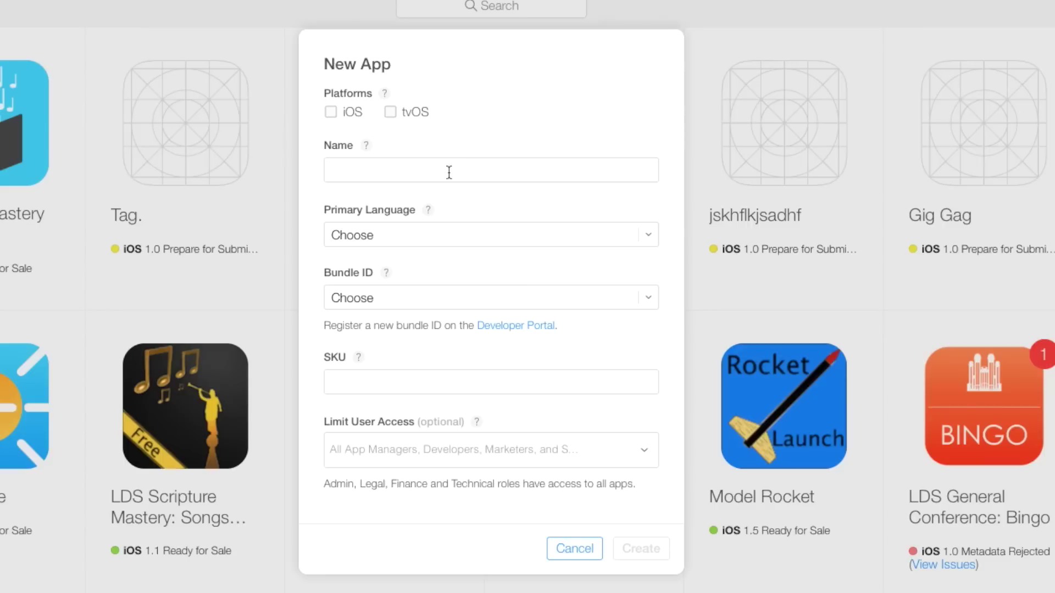
click(449, 172)
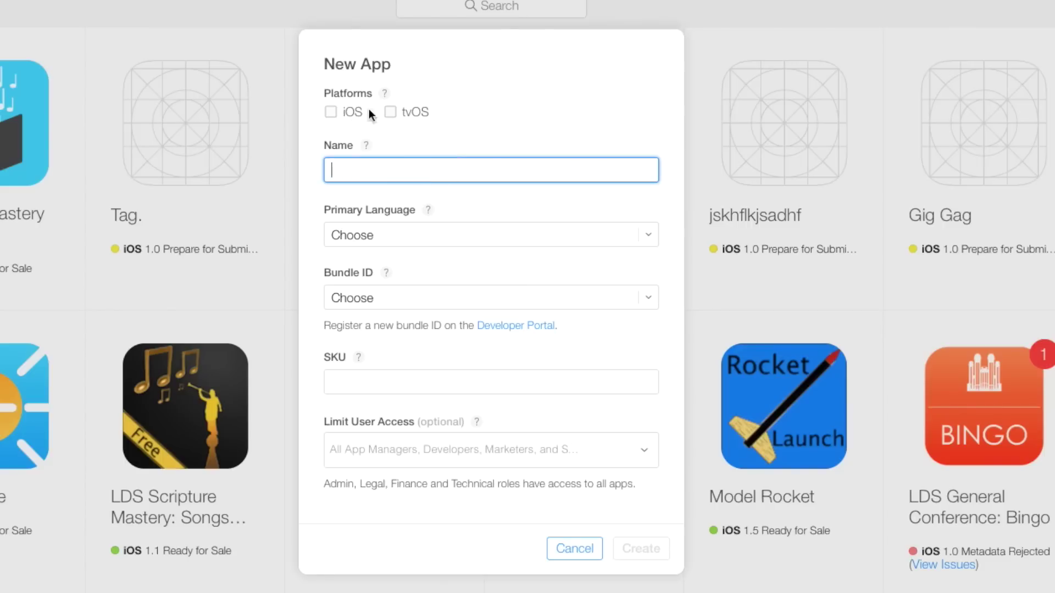
click(332, 112)
click(390, 112)
click(382, 172)
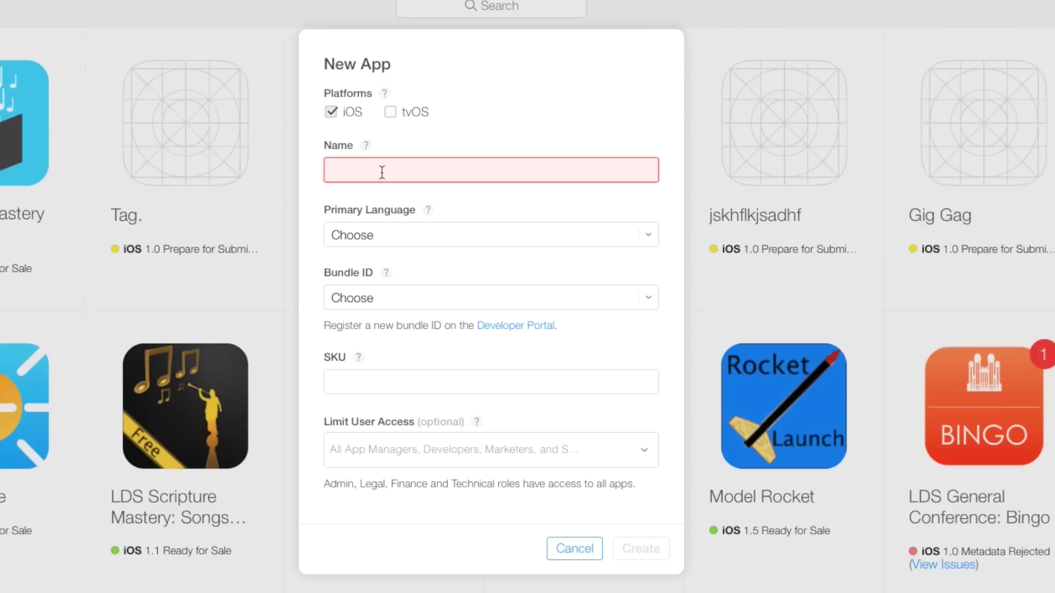
text(kjsfdblgujhdfnspjgnv)
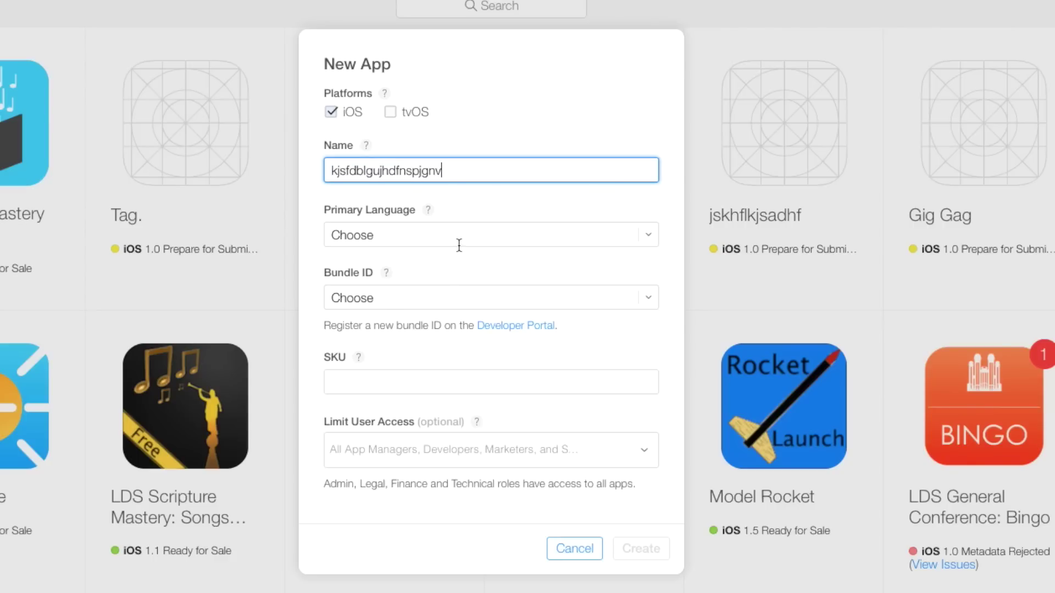
text(;kd)
click(429, 237)
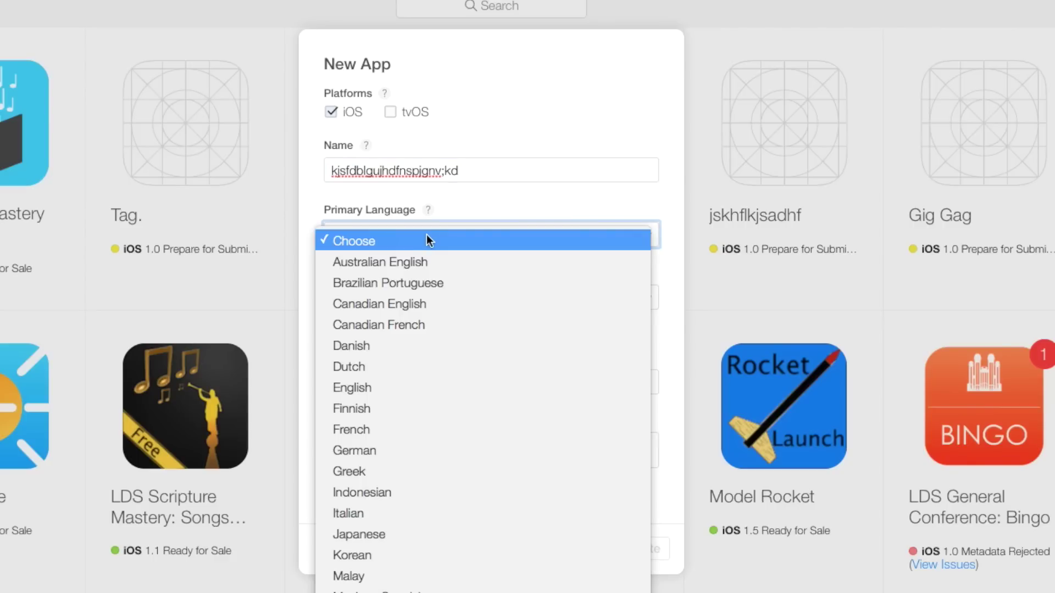
click(409, 385)
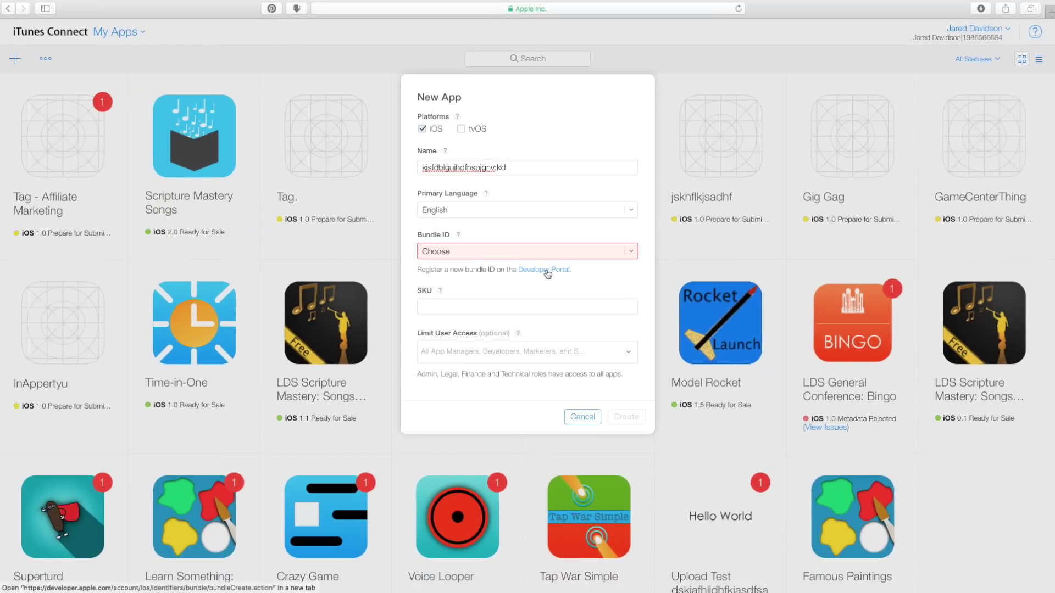
- Open the Developer Portal's App IDs and start registering a new one with the description name "shalukfdhjsakfjasn"
click(511, 326)
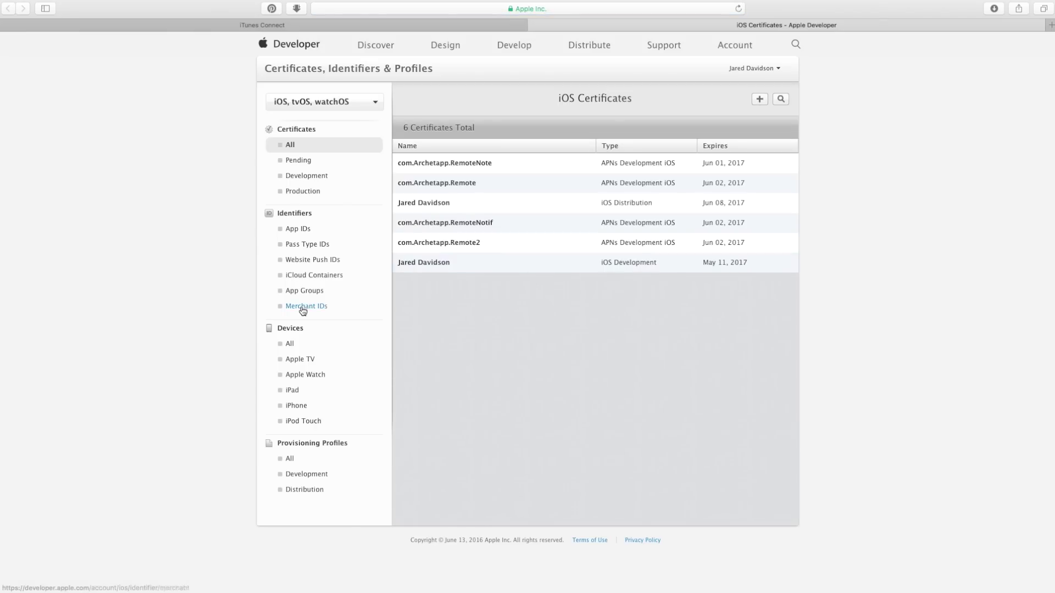
click(302, 230)
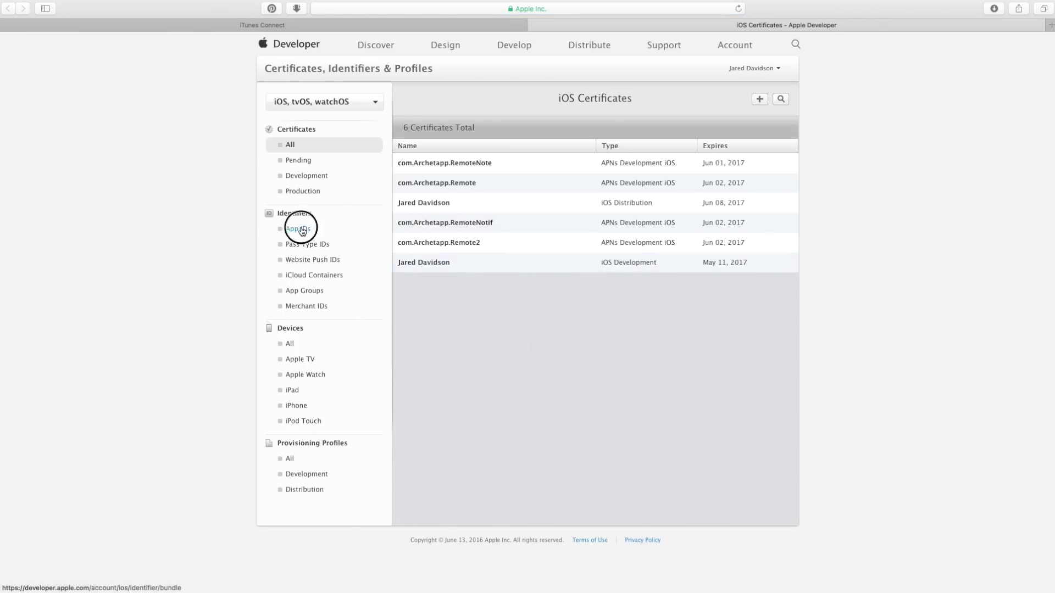
click(759, 100)
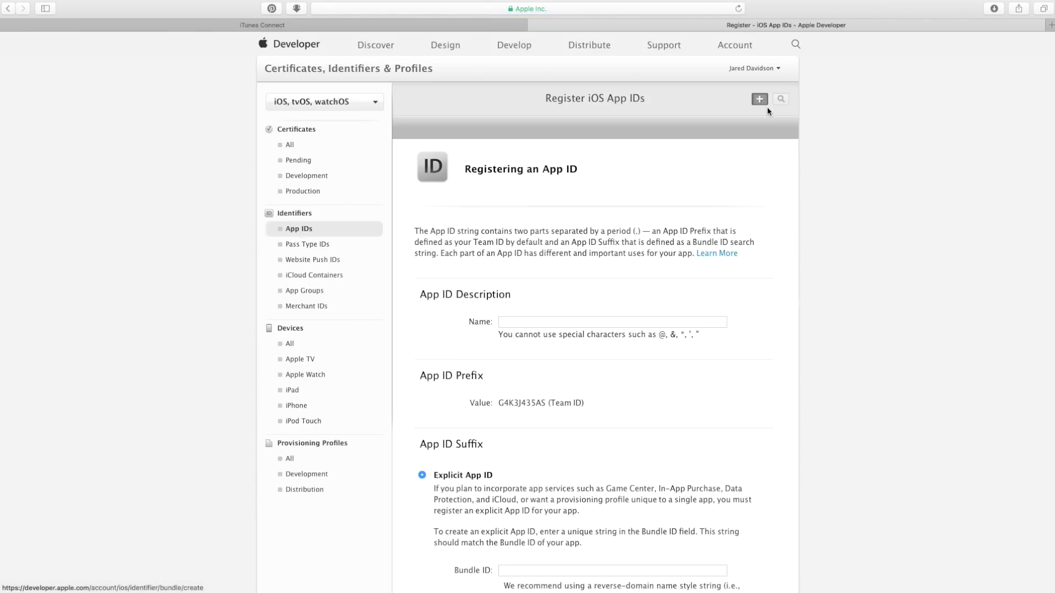
click(628, 323)
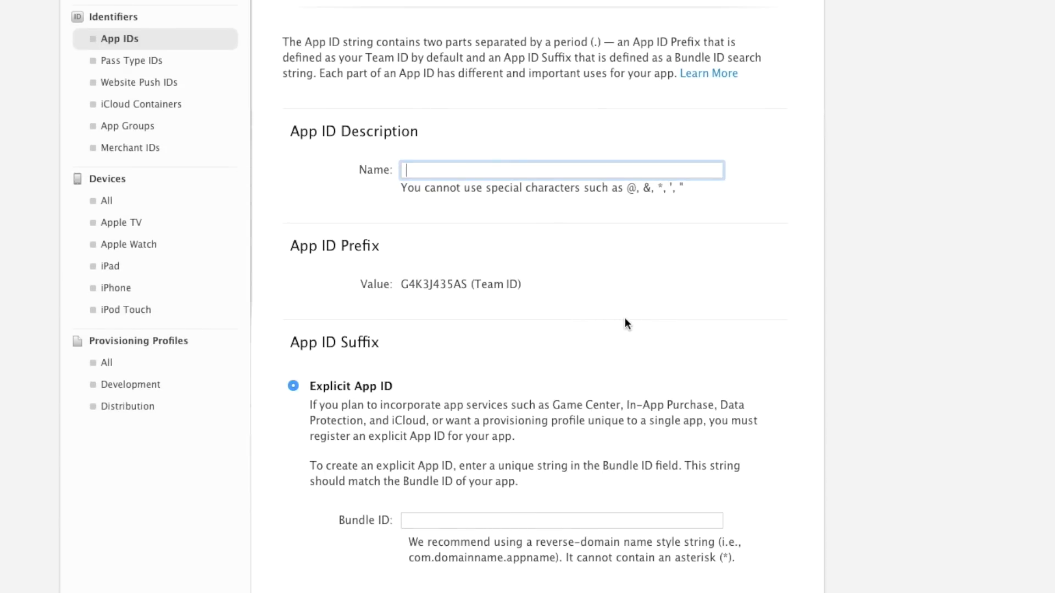
text(shalukfdhjsakfjasn)
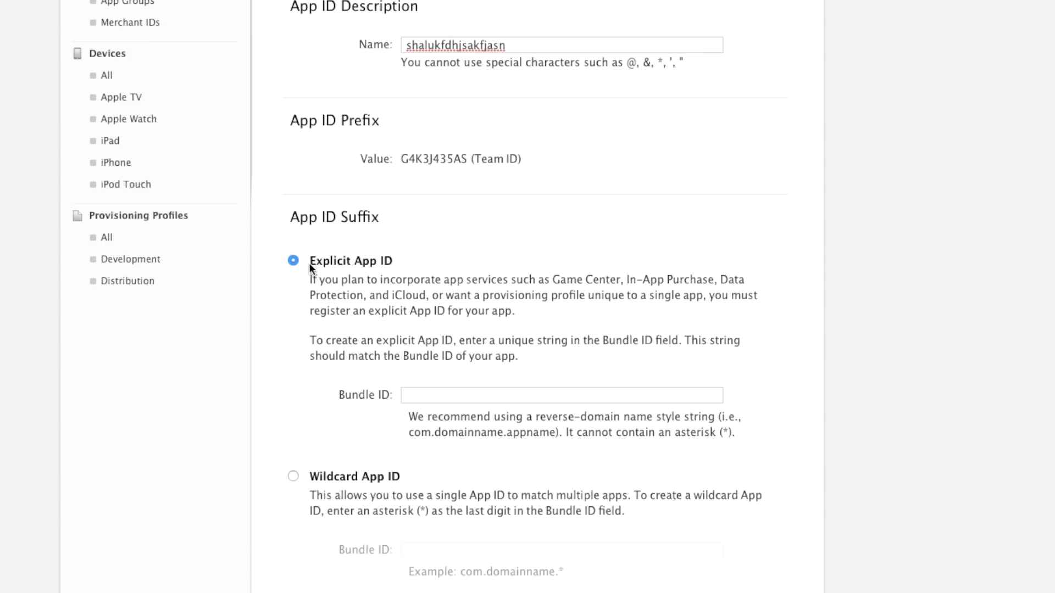
- Copy the bundle identifier from the TestApp project in Xcode and enter com.Archetapp.TestApp as the explicit App ID's Bundle ID in Safari
drag(311, 264, 392, 262)
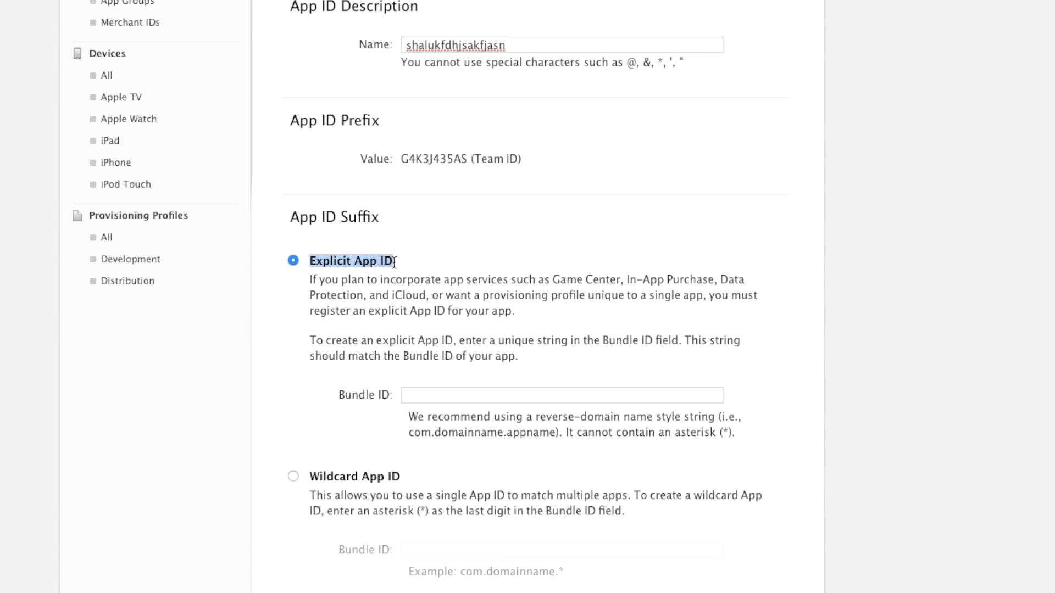
click(413, 356)
click(392, 395)
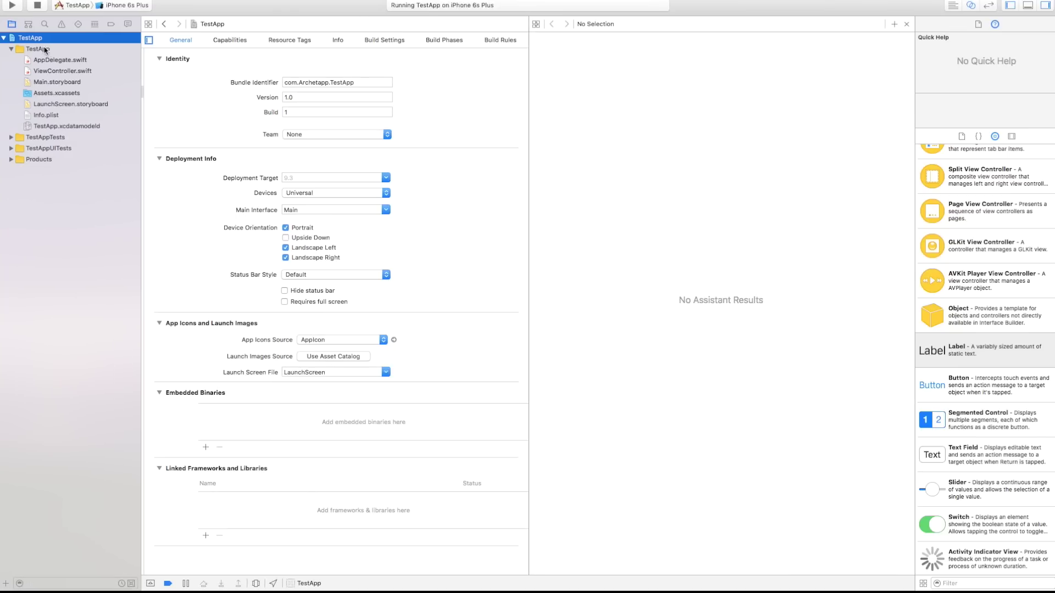
drag(529, 137, 859, 138)
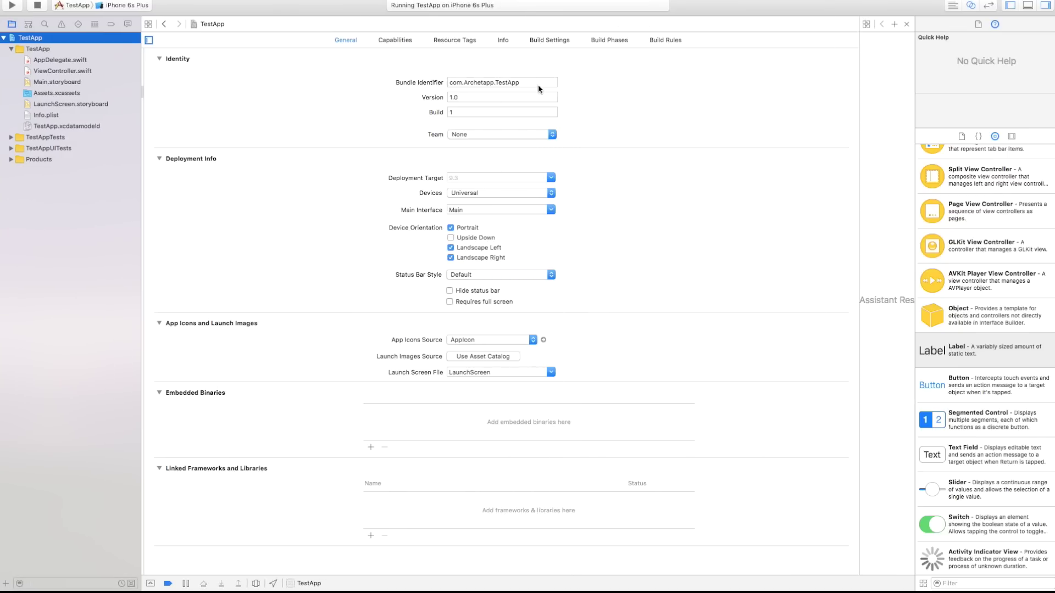
drag(539, 85, 426, 83)
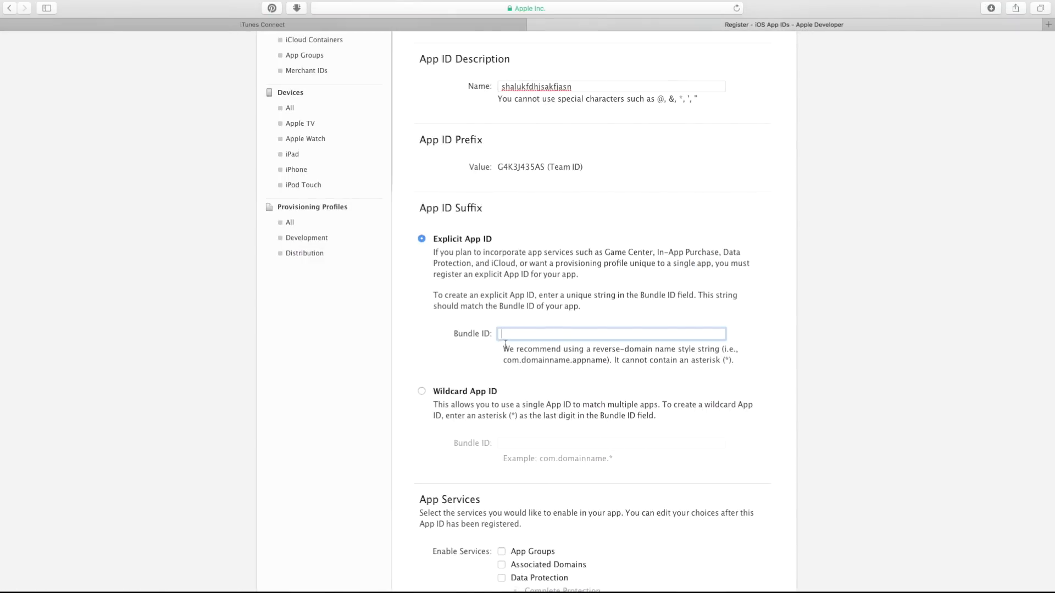
text(com.Archetapp.TestApp)
- Keep the default app services and complete the registration of the App ID
scroll(566, 418, down, 5)
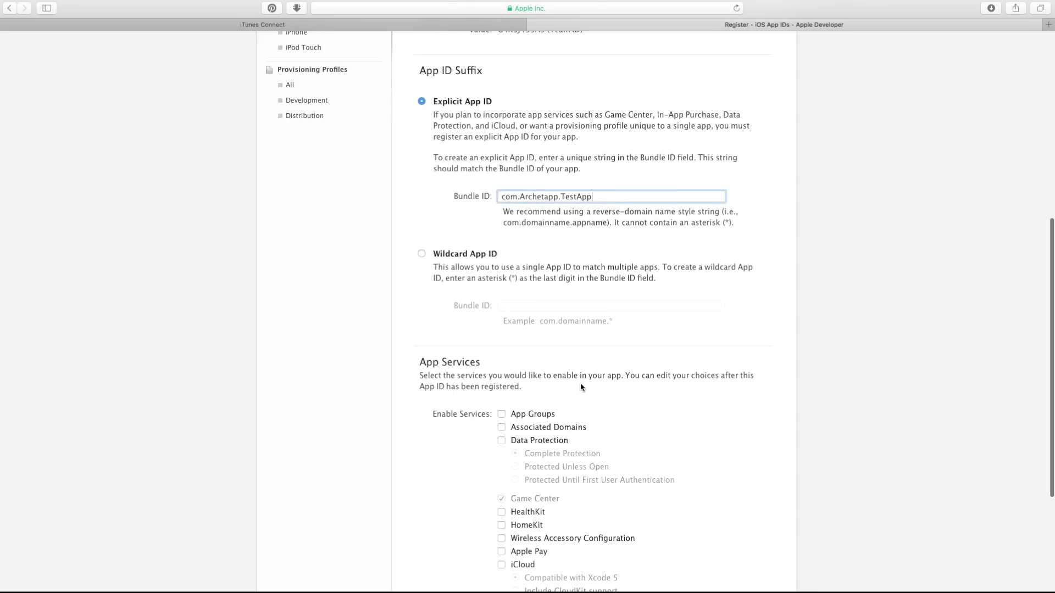
scroll(508, 429, down, 5)
click(642, 545)
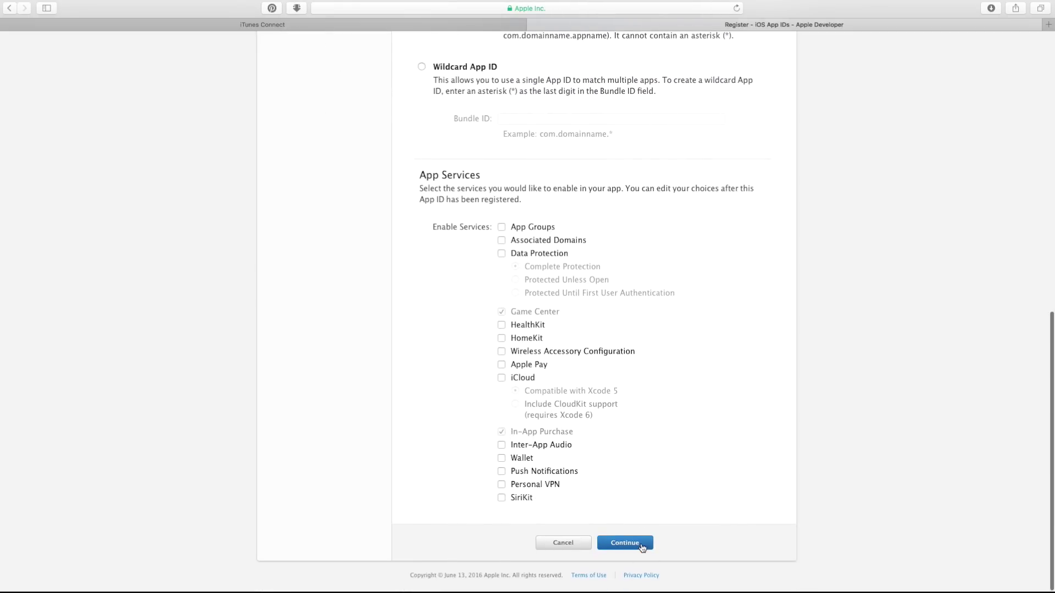
click(642, 544)
scroll(646, 495, up, 3)
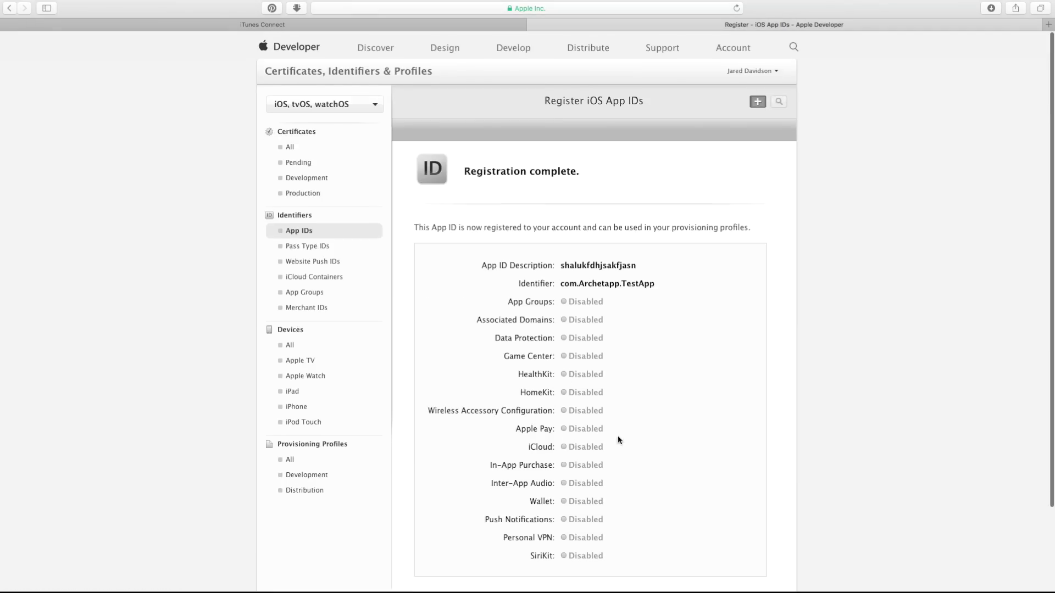
- Return to iTunes Connect, check the Bundle ID choices in the pending new app form and discard the form
click(307, 24)
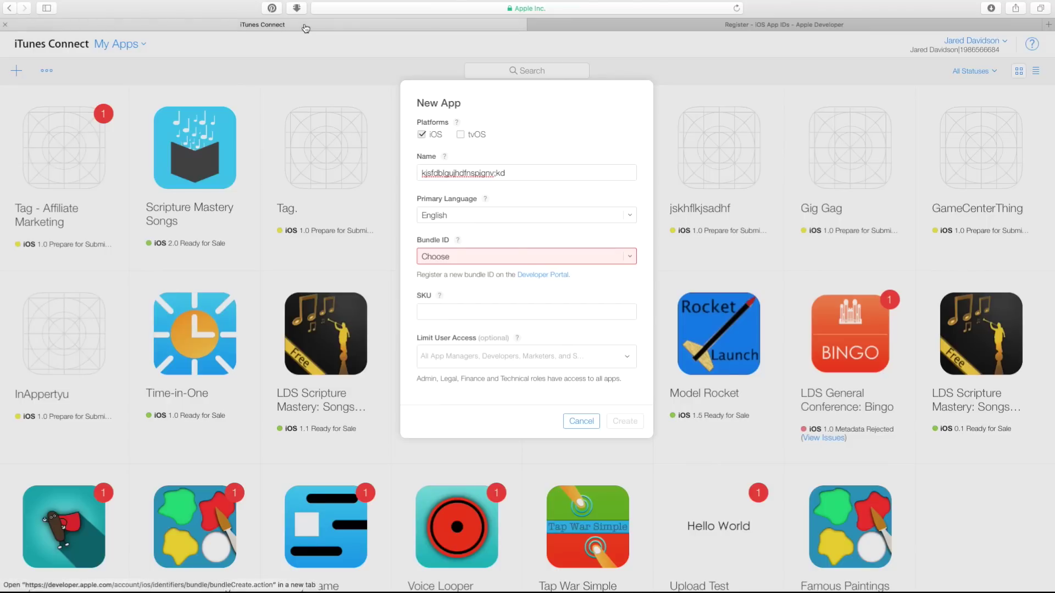
click(534, 257)
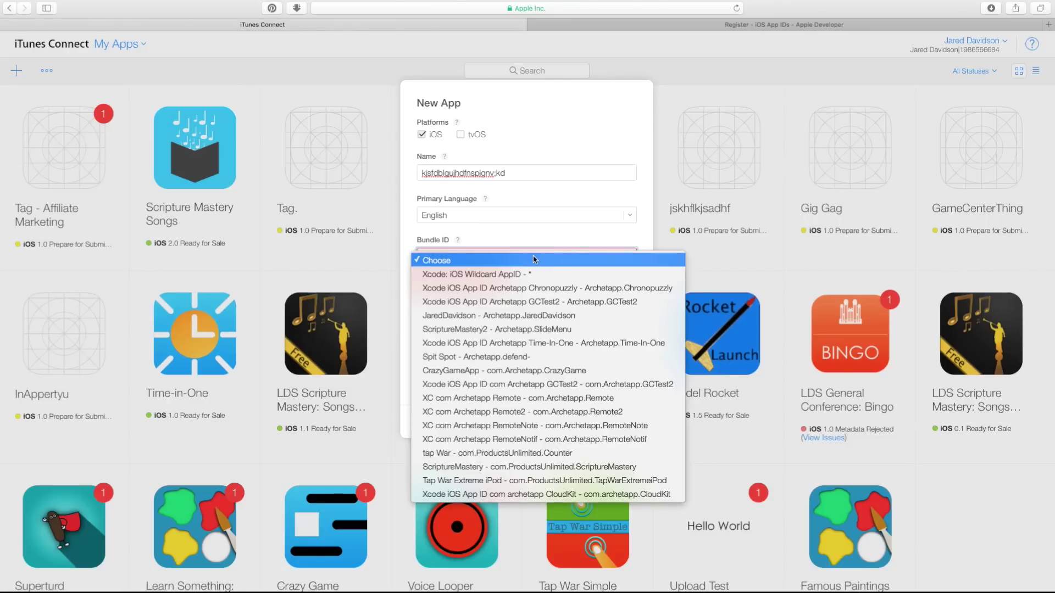
key(Escape)
key(Escape)
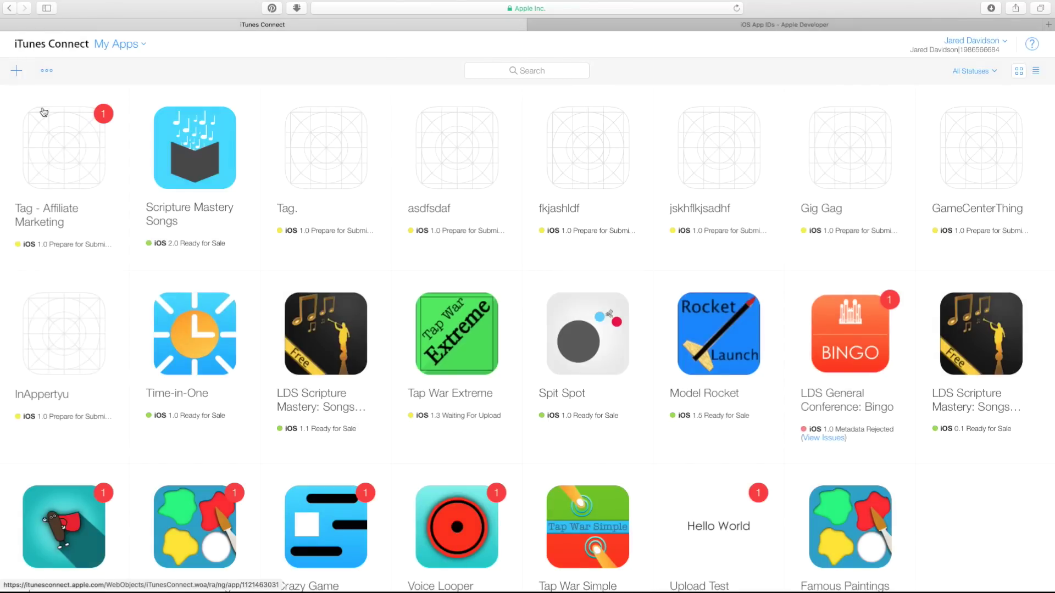
- Start a new iOS app entry named "dsafgsfshdgfhdfghjd" with English as its primary language
click(16, 70)
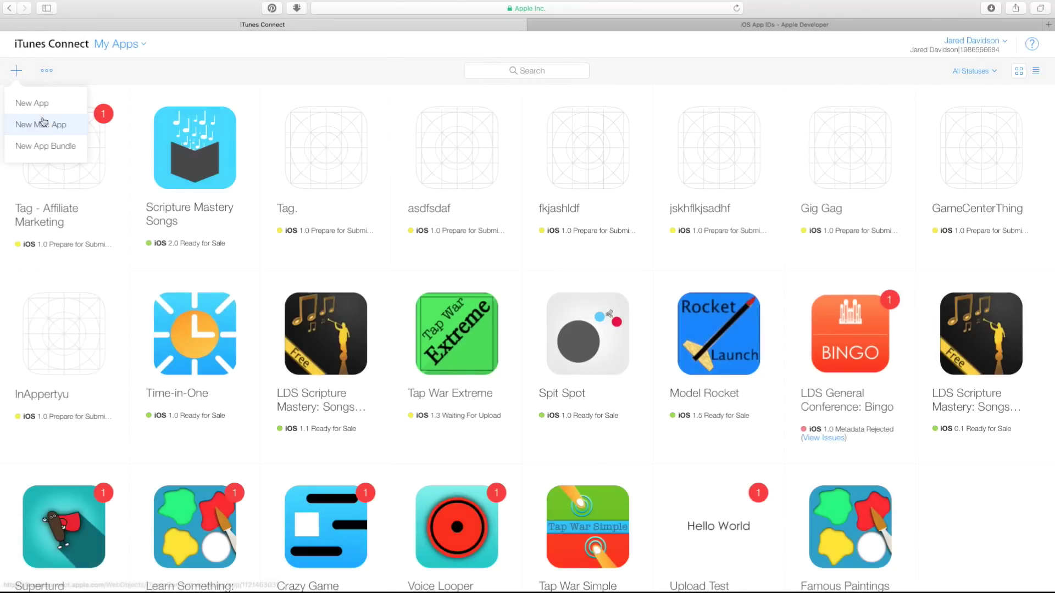
click(65, 105)
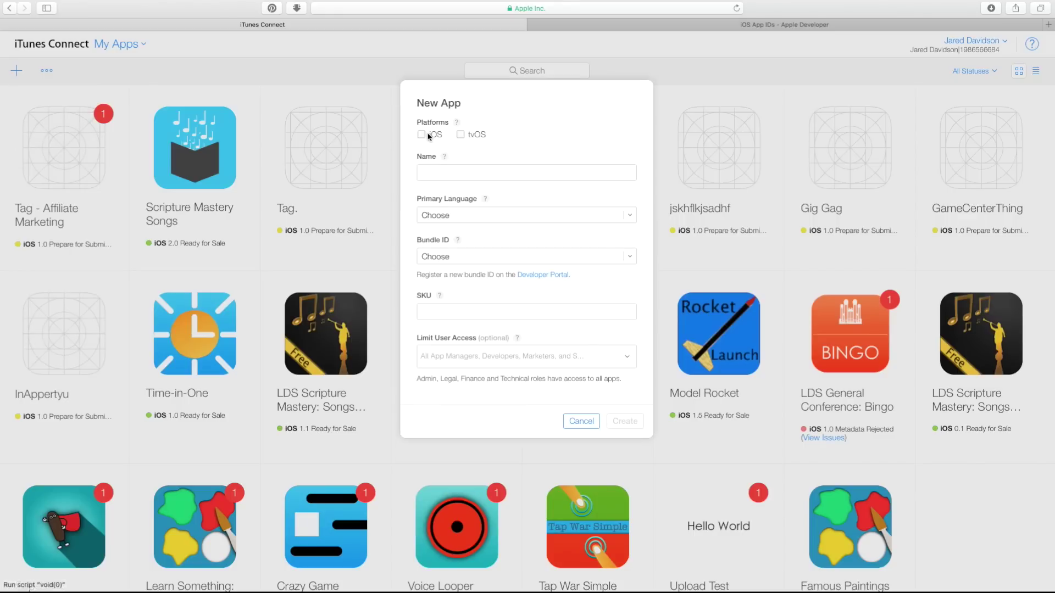
click(440, 172)
text(dsafgsfshdgfhdfghjd)
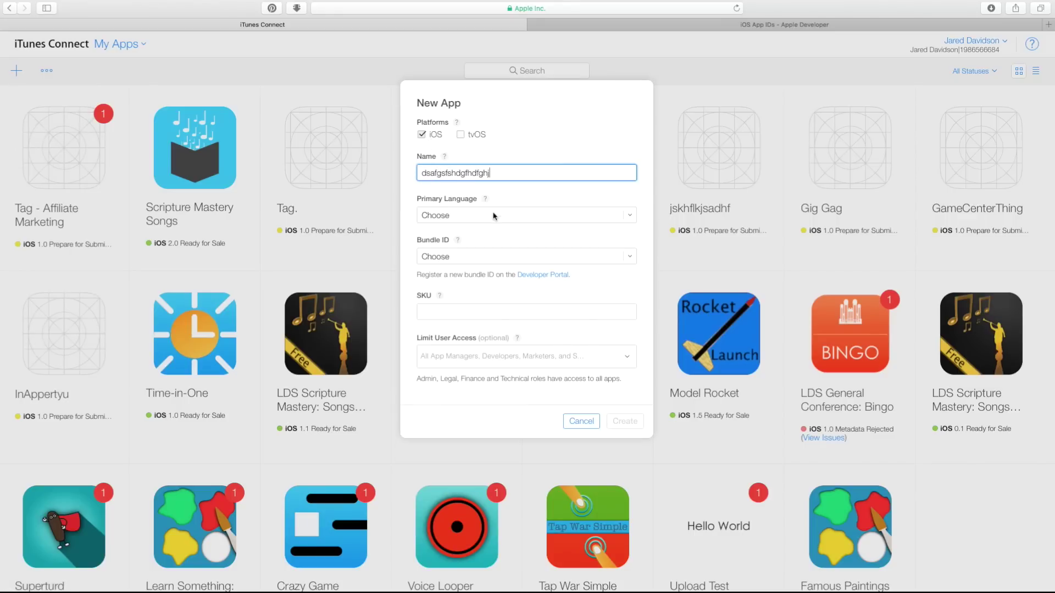
click(493, 216)
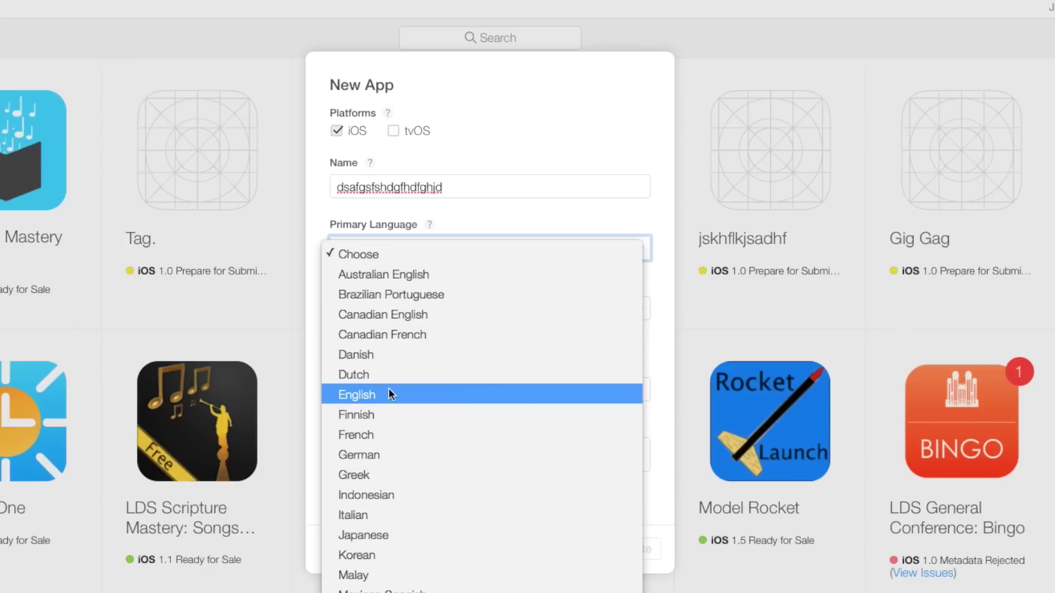
click(370, 394)
- Assign the bundle ID "shalukfdhjsakfjasn - com.Archetapp.TestApp" to the new app and set its SKU to slfkjalhsdkfa.001
click(381, 309)
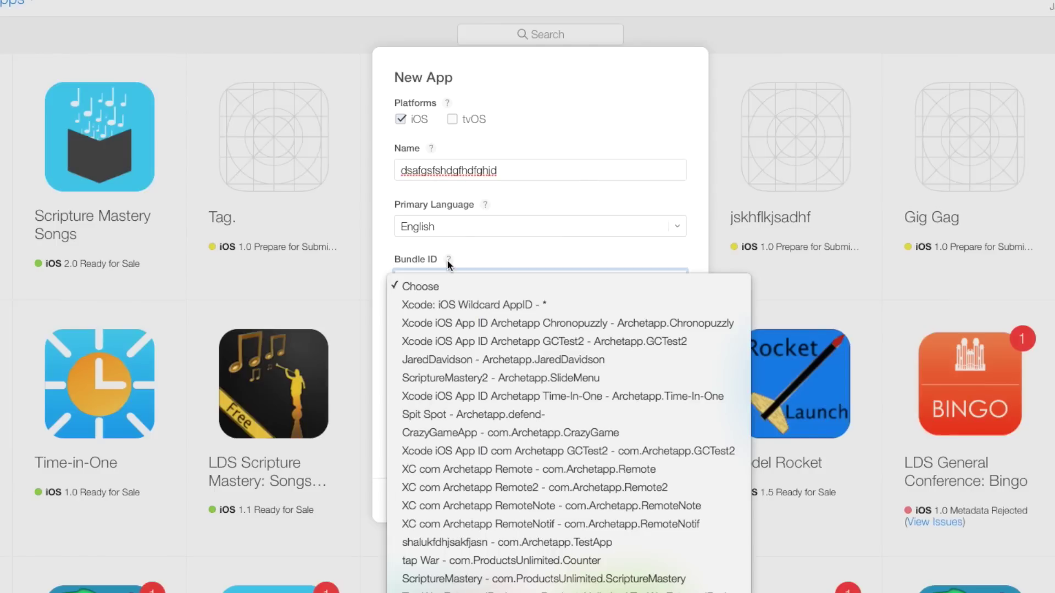
click(592, 543)
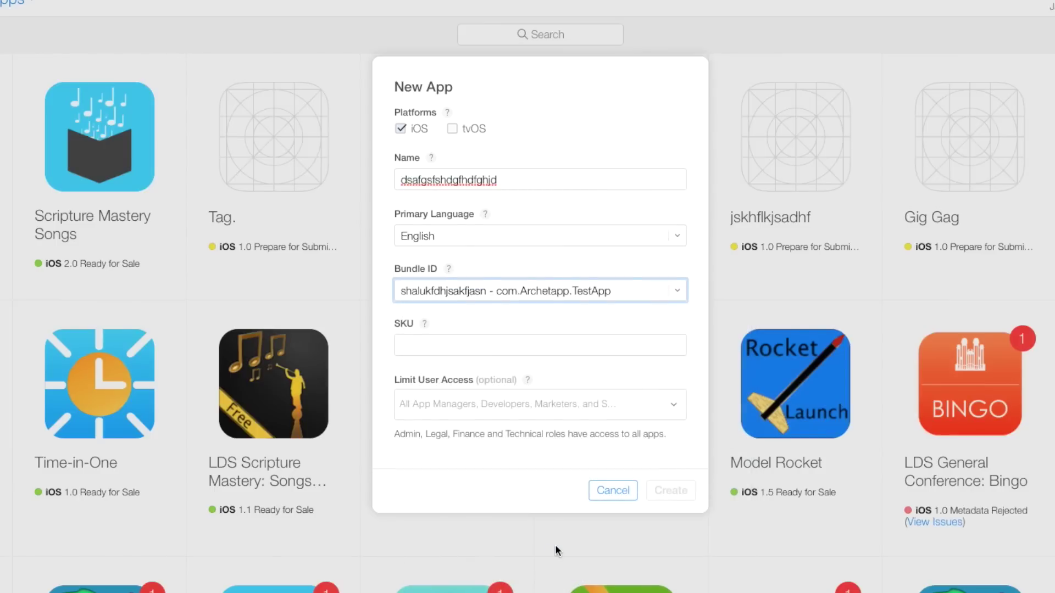
click(417, 345)
click(423, 324)
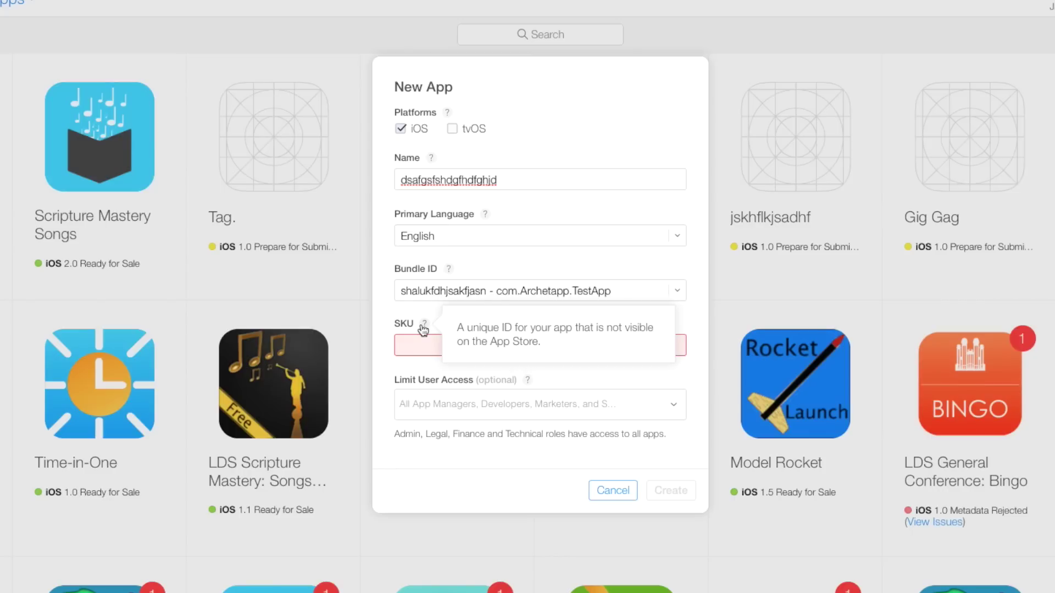
click(391, 344)
text(slfkjalhsdkfa.001)
click(388, 374)
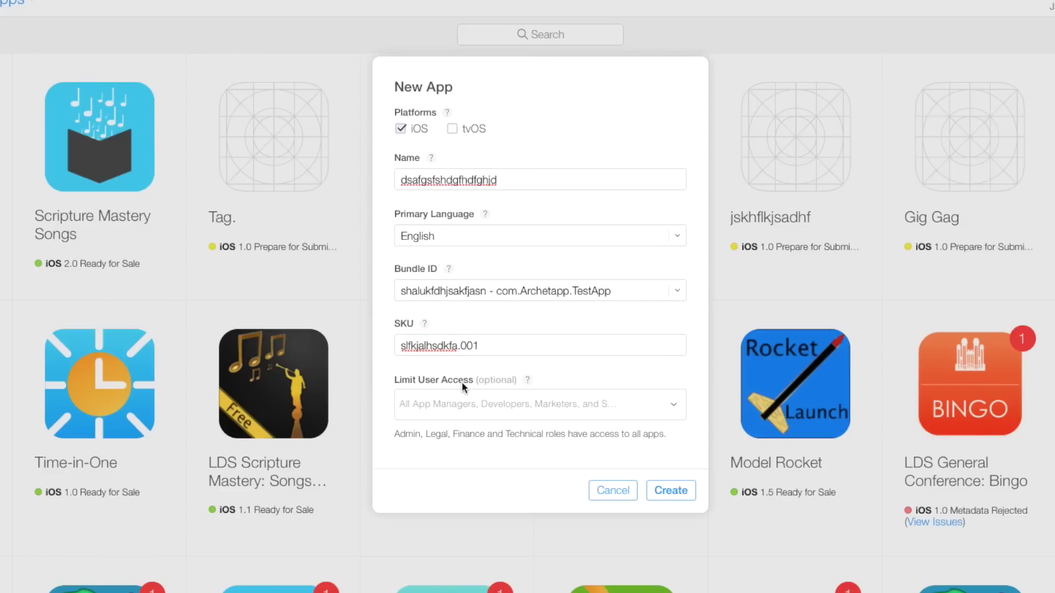
- Leave the optional user access limit empty and create the app
click(453, 401)
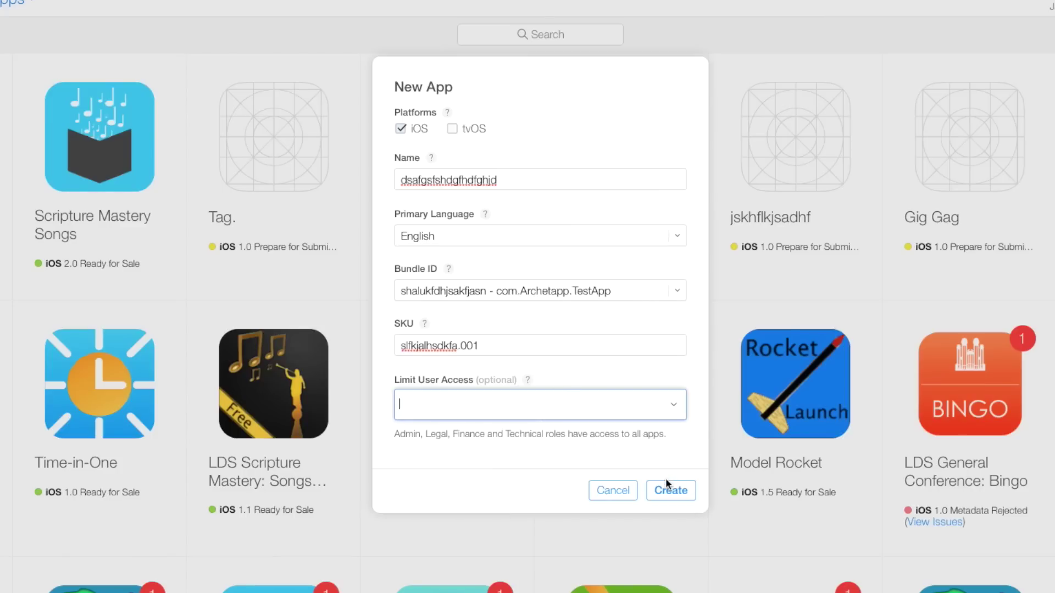
click(645, 399)
click(649, 373)
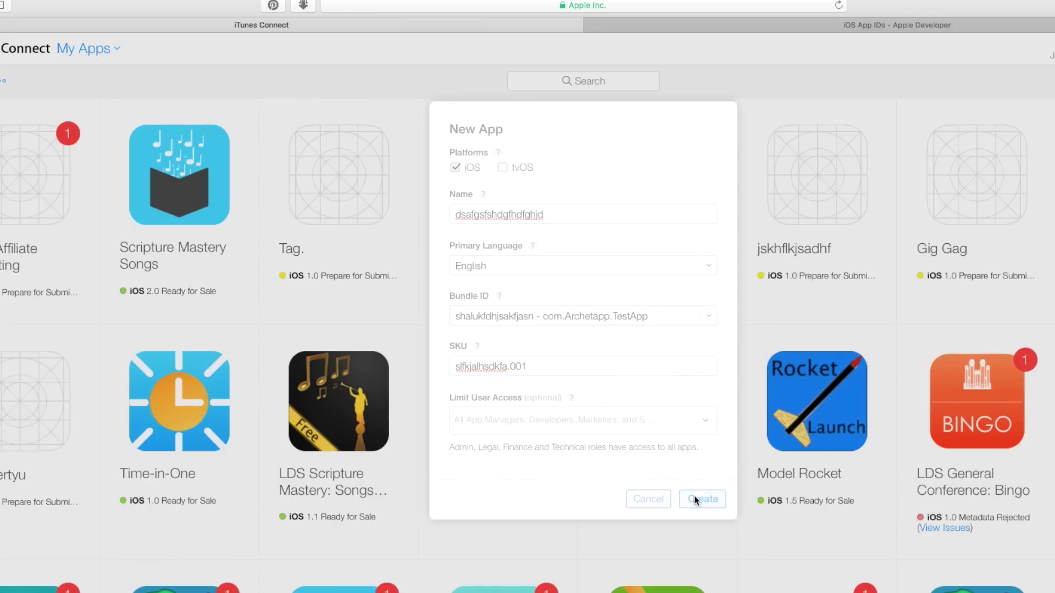
- Finish creating the app and start adding internal testers on its TestFlight Internal Testing page
click(682, 494)
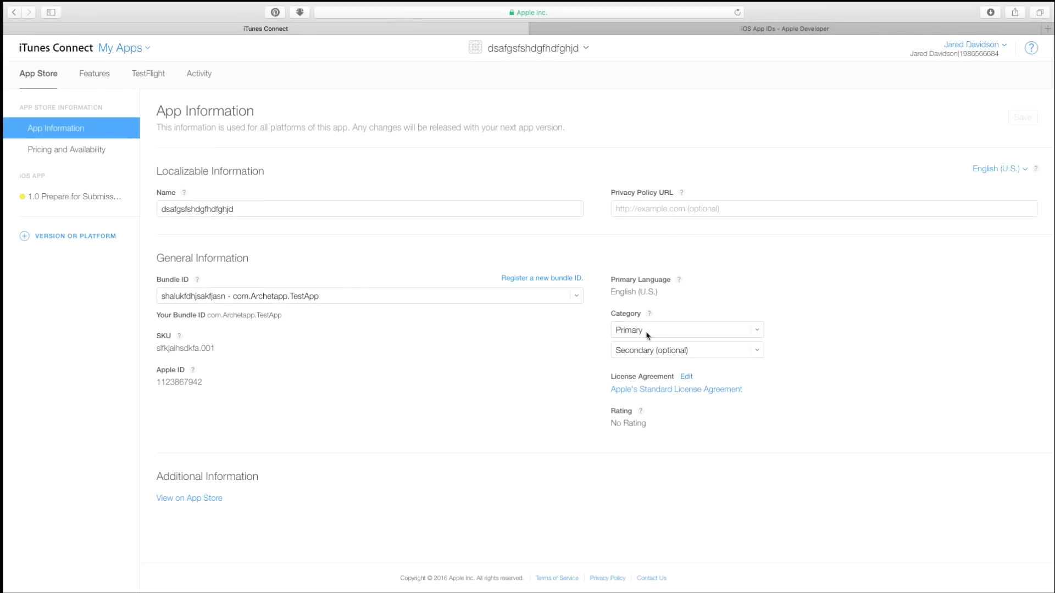
click(147, 77)
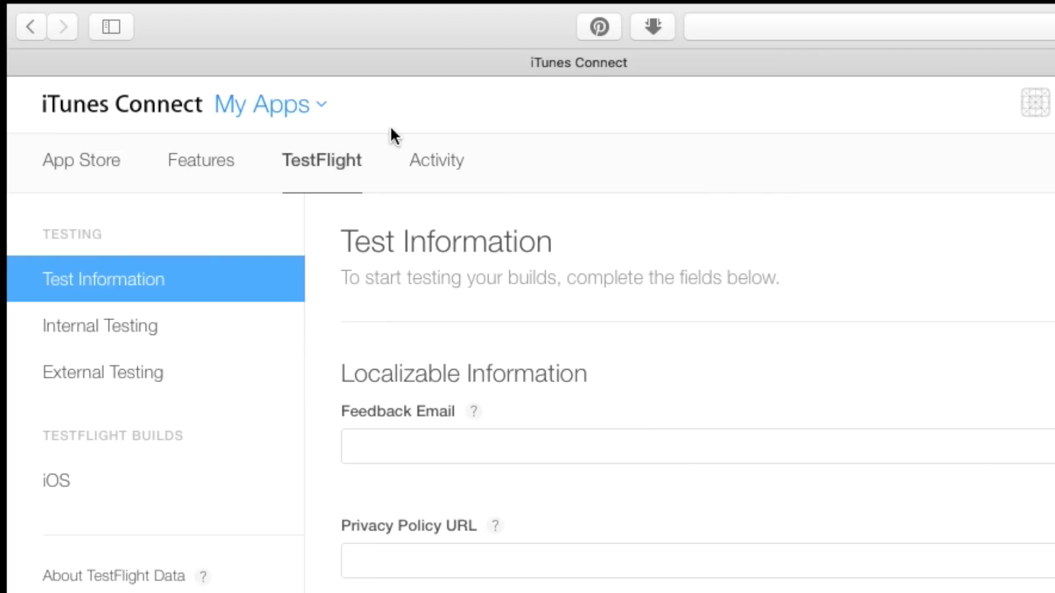
click(212, 342)
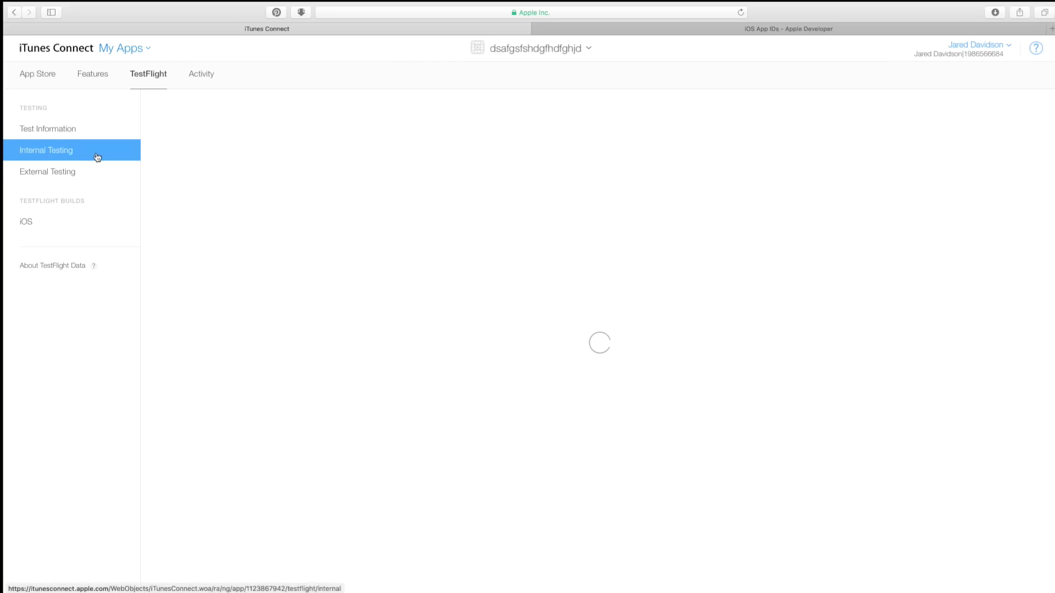
click(55, 174)
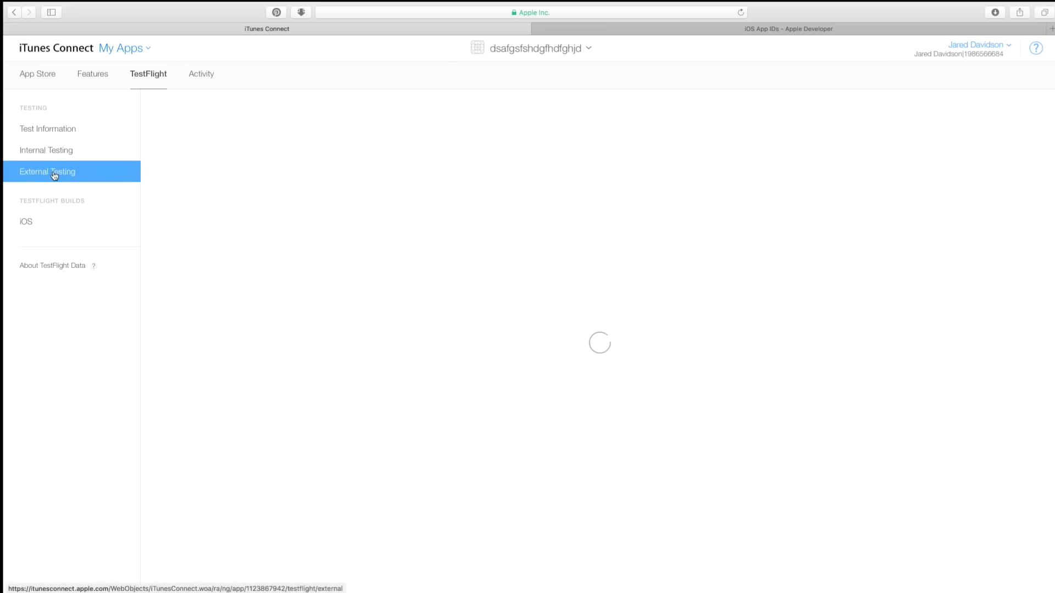
click(72, 154)
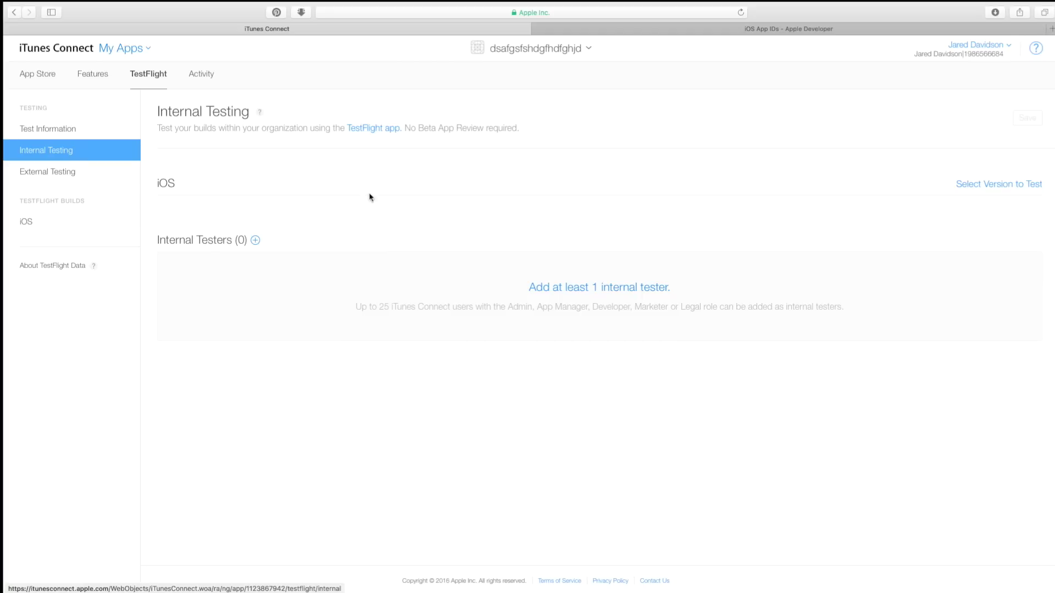
drag(157, 242, 245, 243)
click(254, 241)
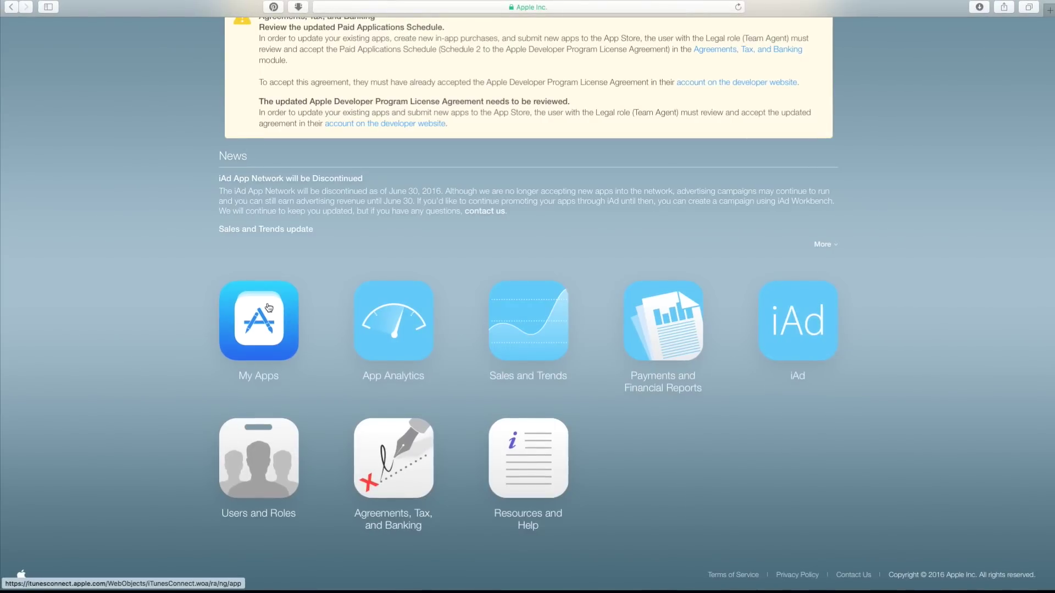
- Open the form for adding an iTunes Connect user under Users and Roles and examine its Apple ID email field
click(279, 479)
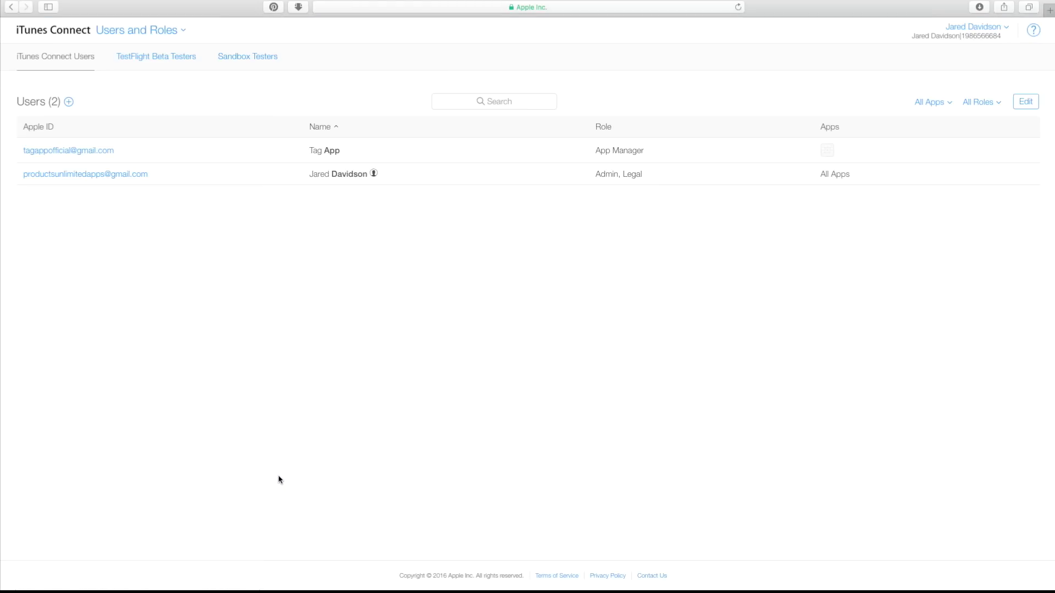
click(89, 109)
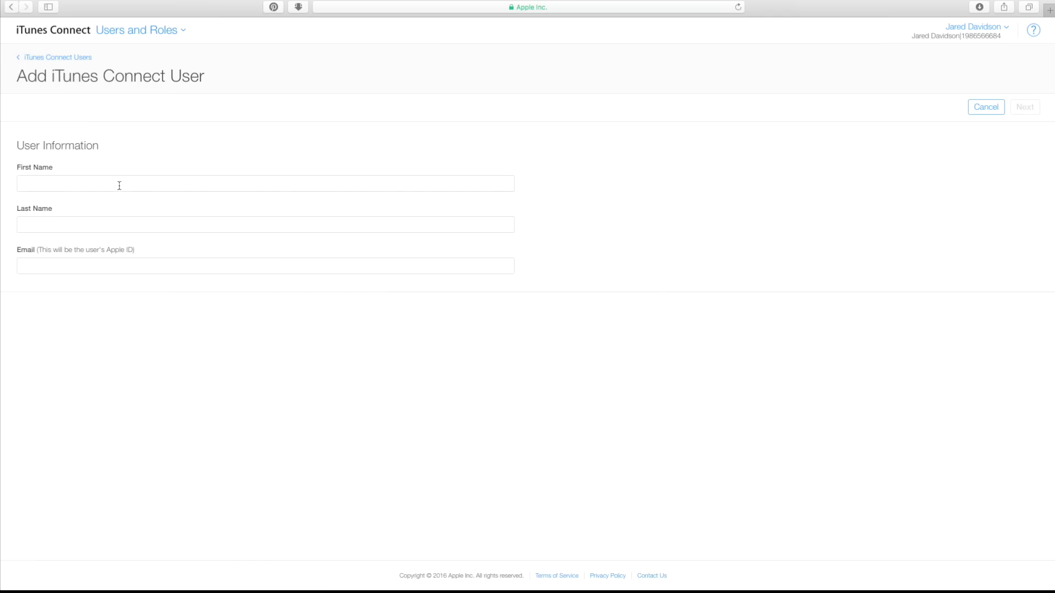
click(83, 260)
drag(46, 250, 157, 250)
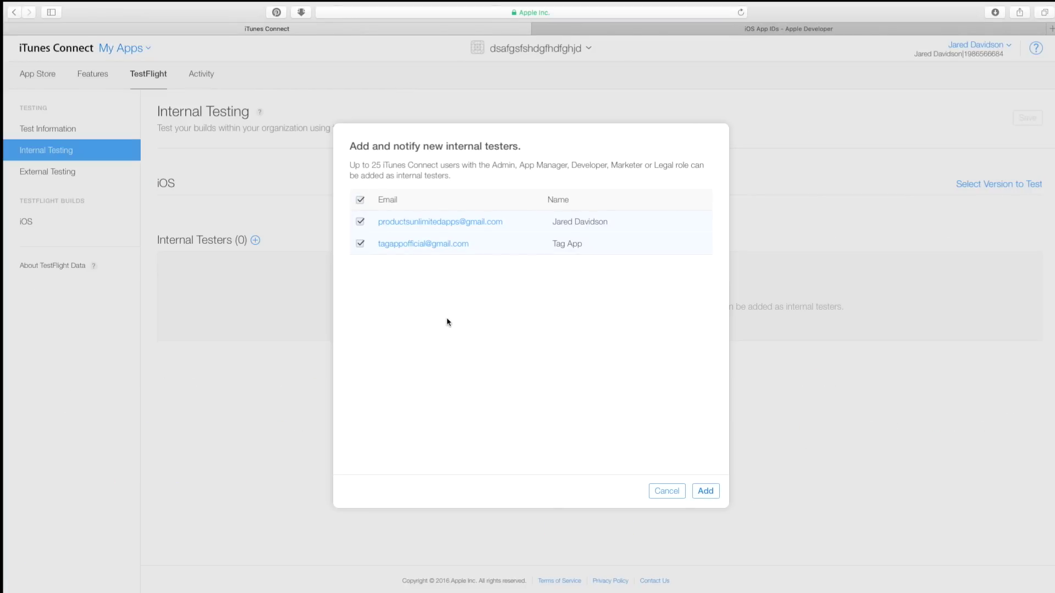
- Add both listed iTunes Connect users as internal testers and save the changes
click(705, 493)
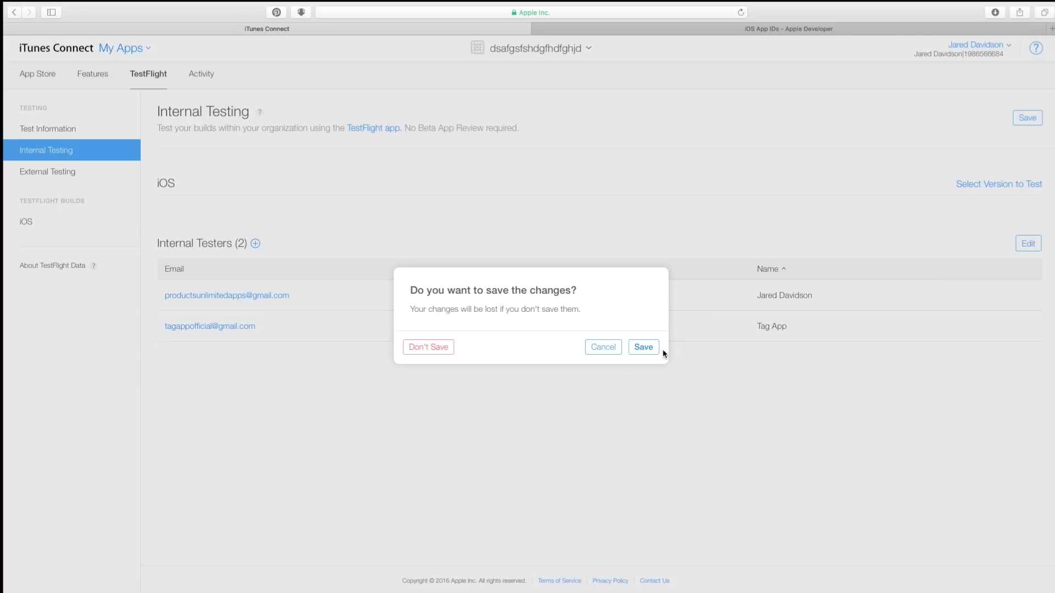
click(652, 348)
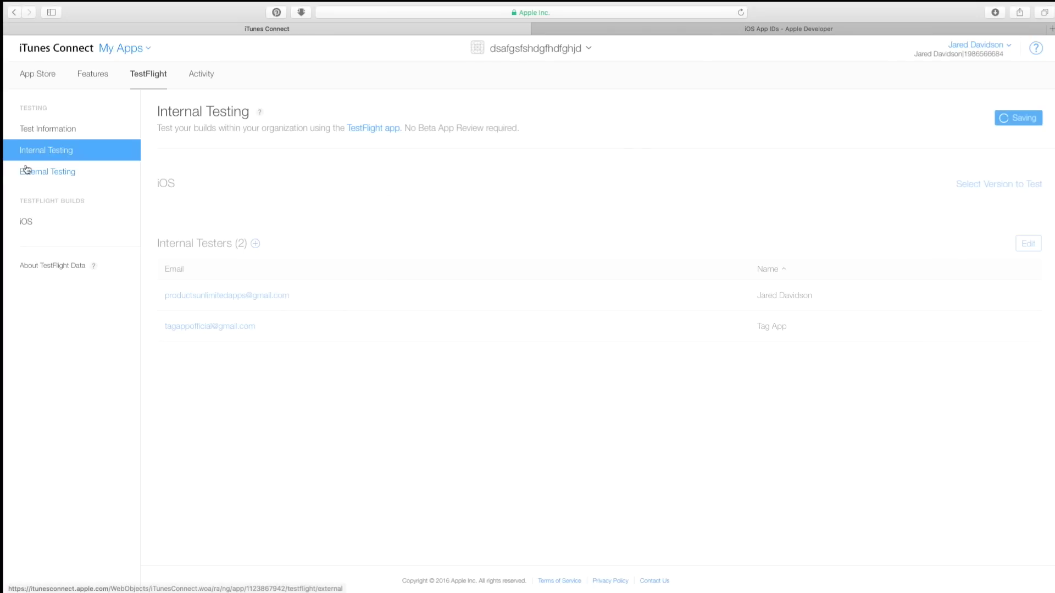
- Examine how new external testers are added and how a version is selected for internal testing
click(45, 178)
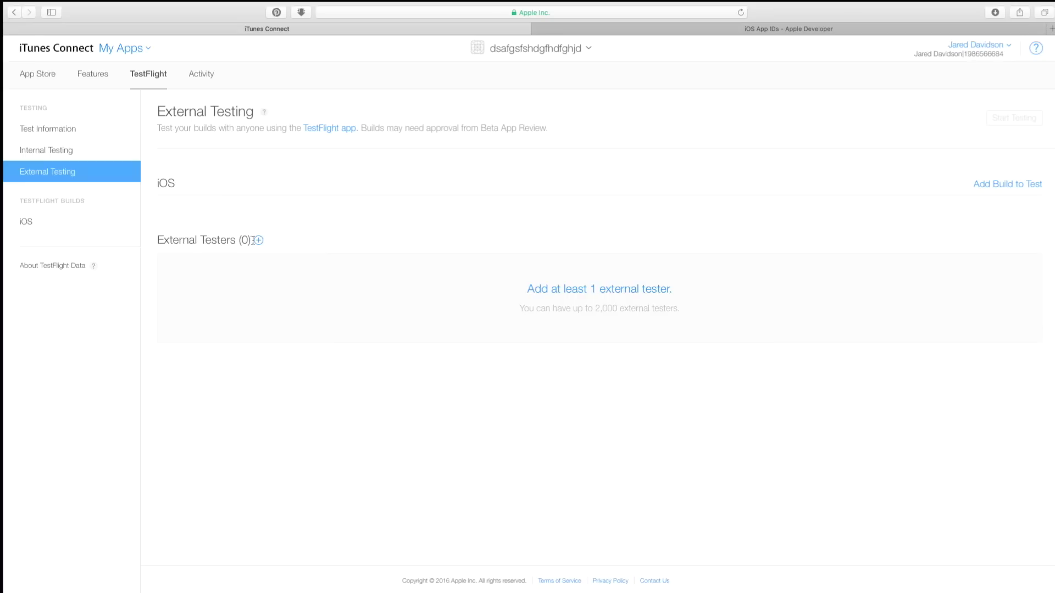
click(256, 241)
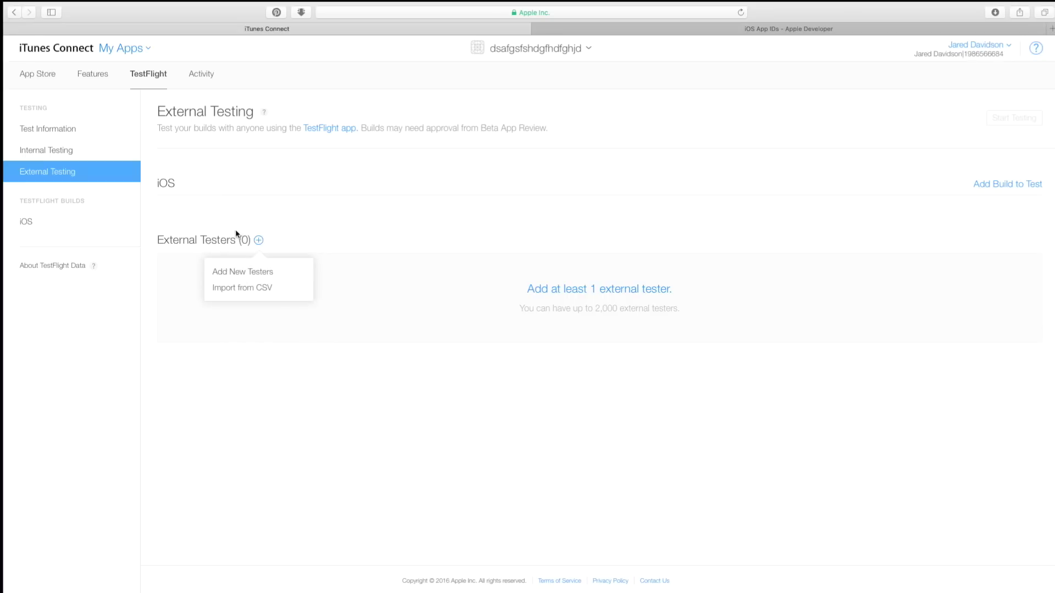
click(253, 272)
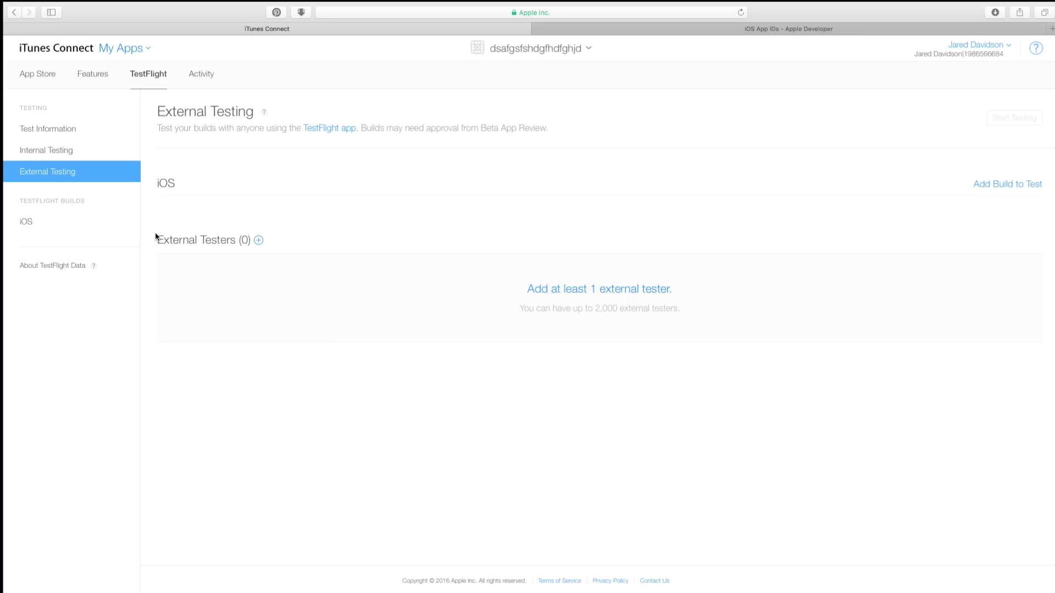
click(48, 149)
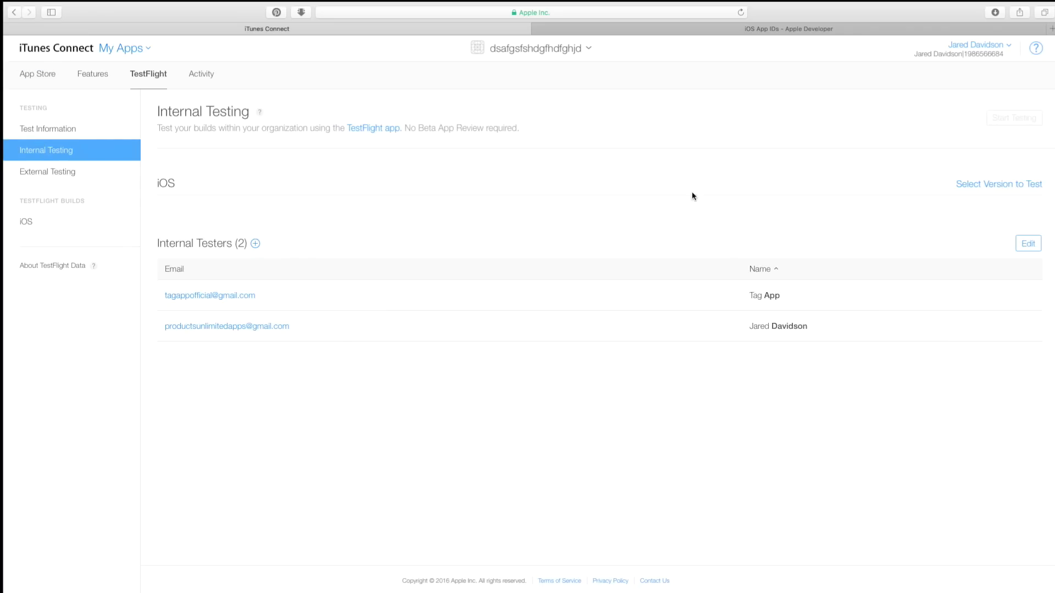
click(1013, 187)
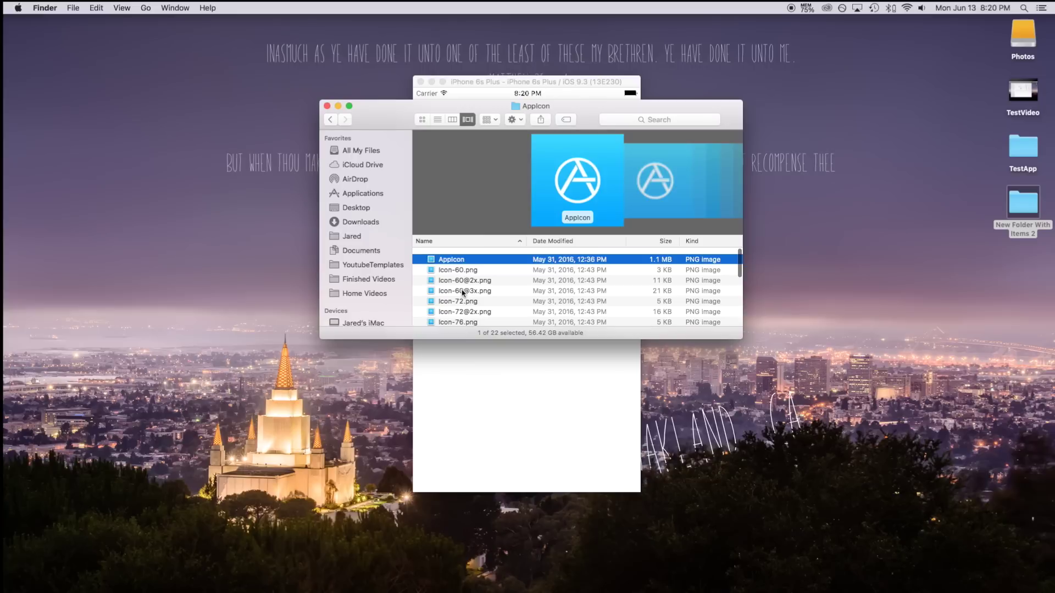
- Add all PNG icons from the Finder's AppIcon folder, without the iTunesArtwork files, to the AppIcon set in the Xcode project's Assets.xcassets
scroll(518, 290, down, 10)
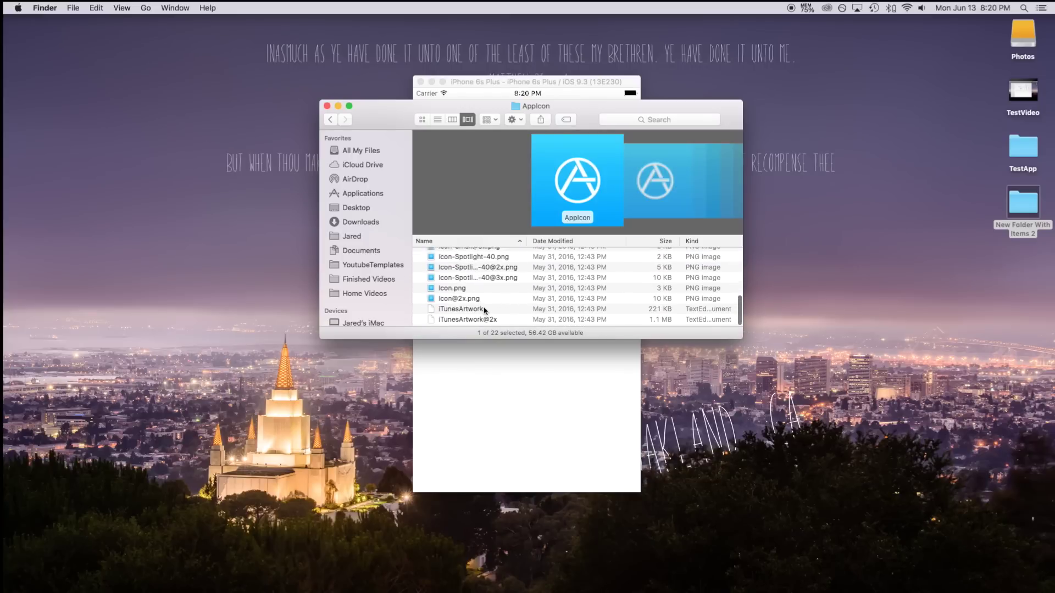
shift+click(473, 302)
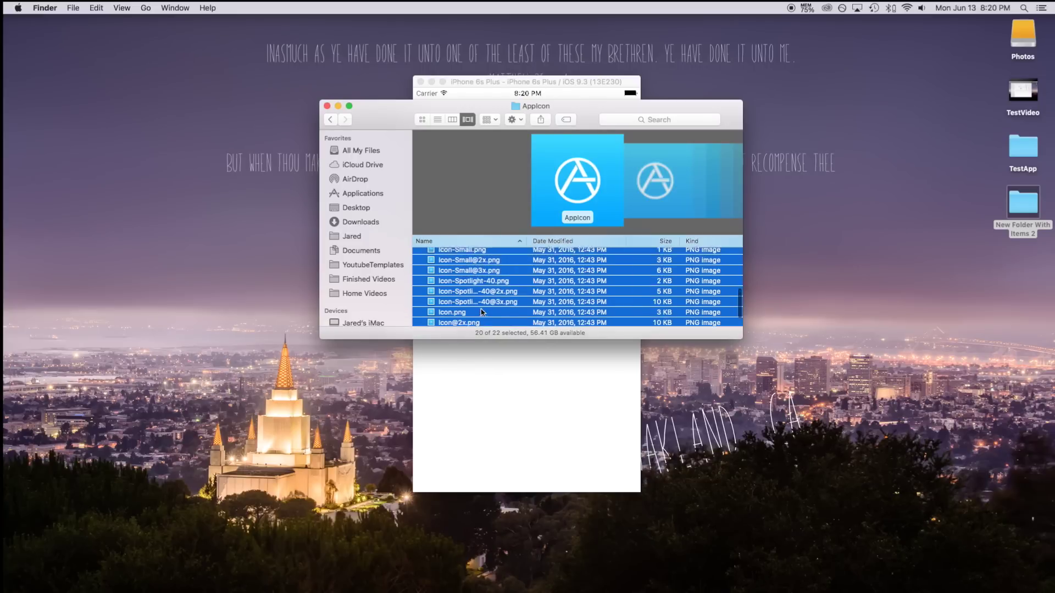
scroll(493, 276, up, 1)
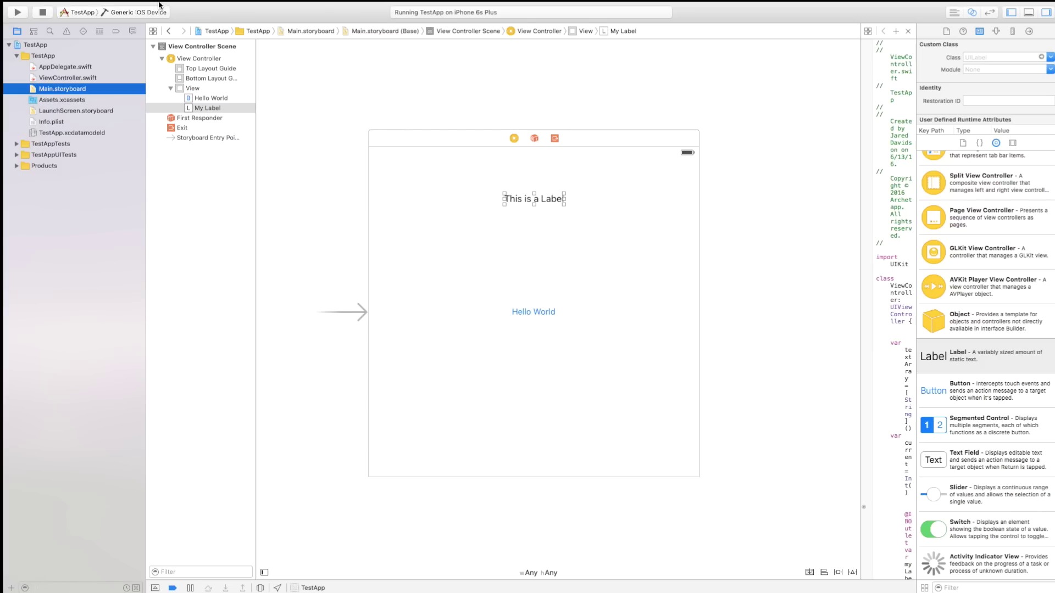
mouse_move(159, 2)
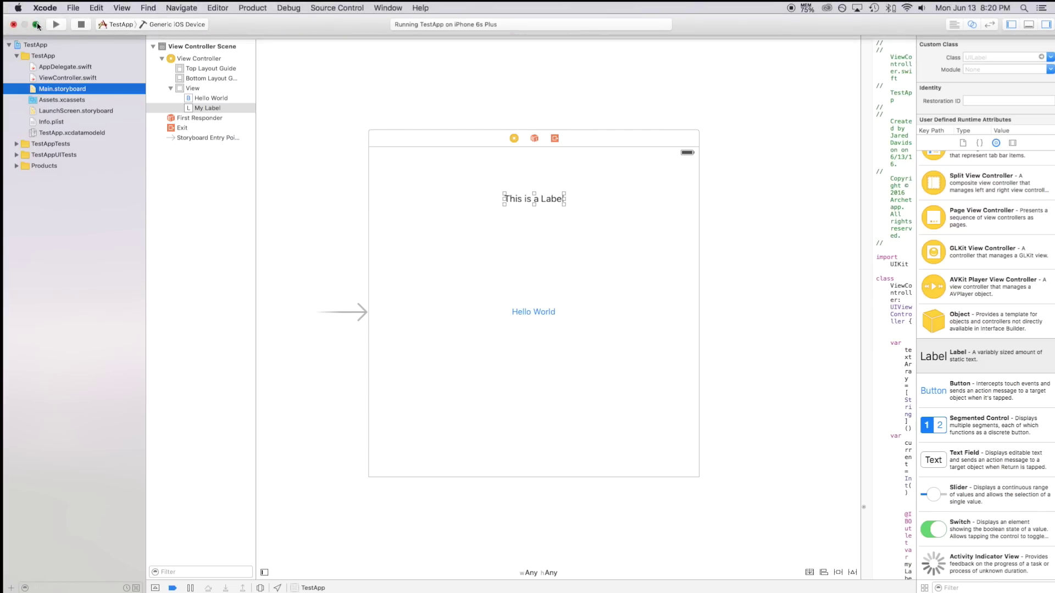
click(37, 25)
key(Down)
drag(290, 73, 841, 49)
click(813, 77)
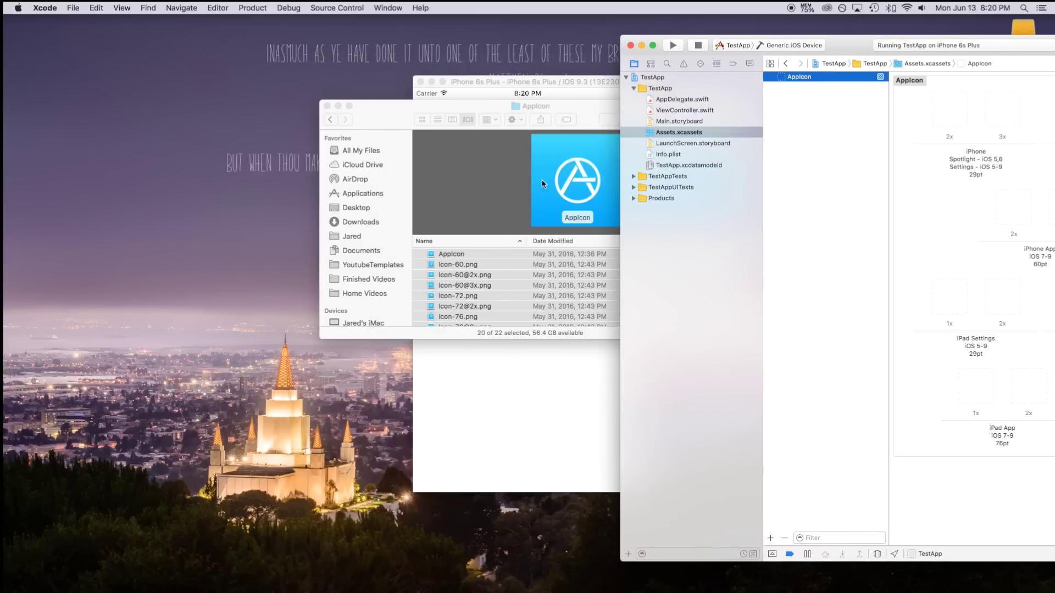
drag(526, 269, 999, 202)
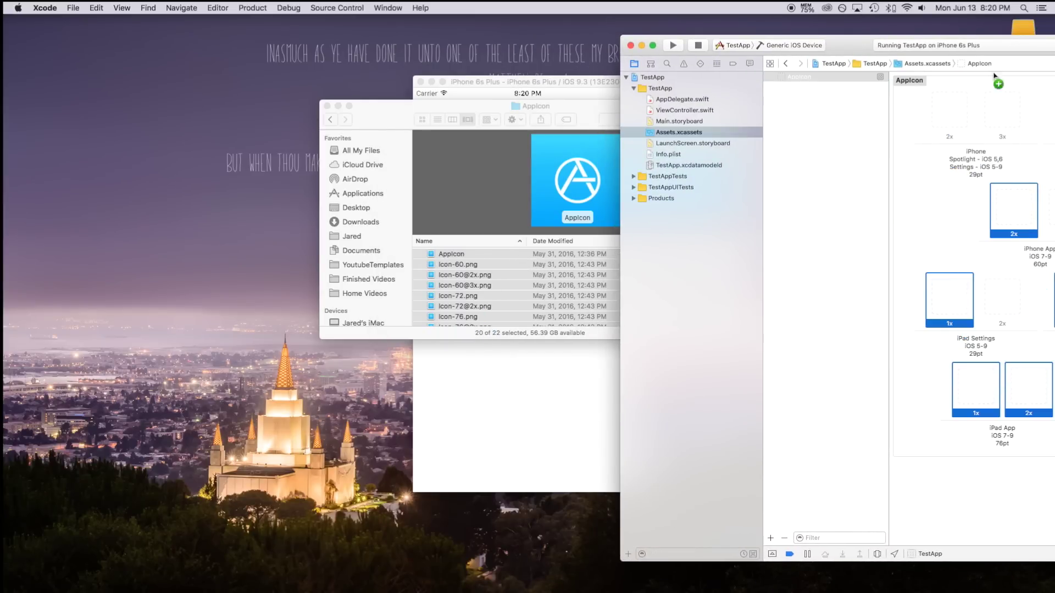
click(652, 45)
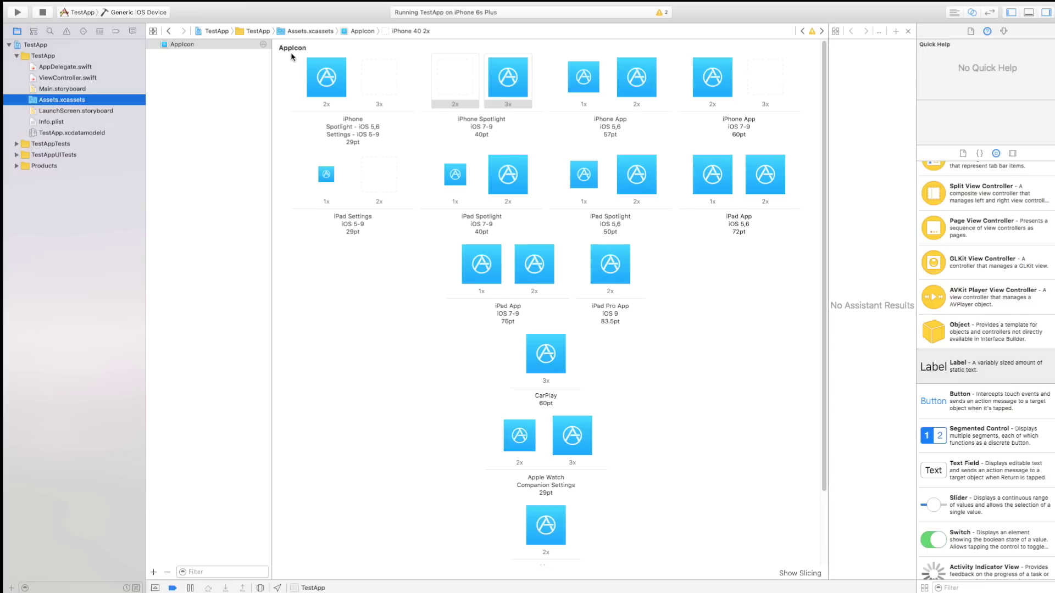
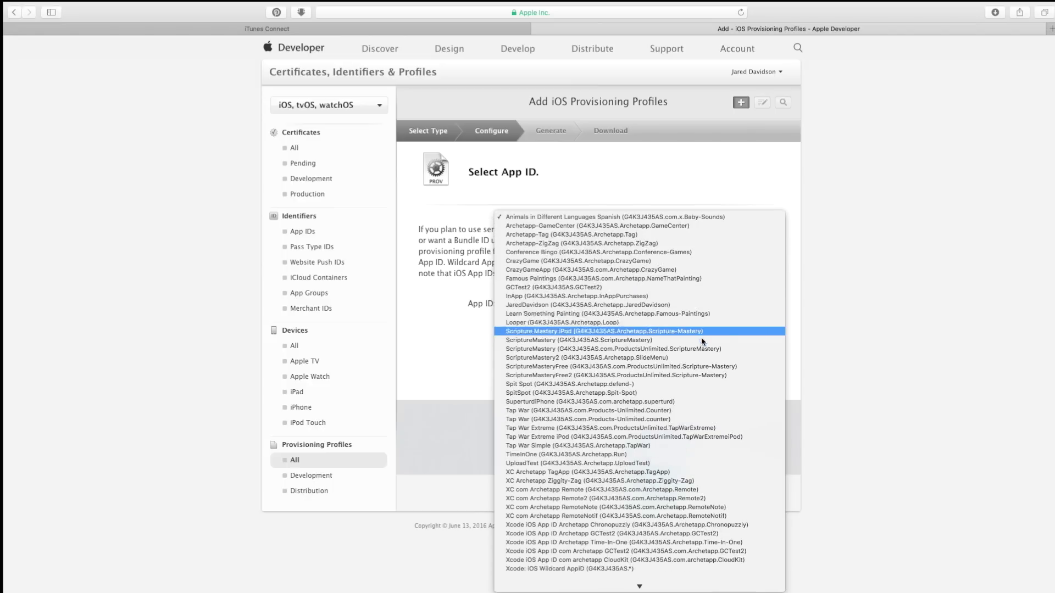
- Configure the iOS development provisioning profile with the shalukfdhjsakfjasn (com.Archetapp.TestApp) App ID, the listed iOS Development certificate and all registered devices
click(667, 577)
click(666, 497)
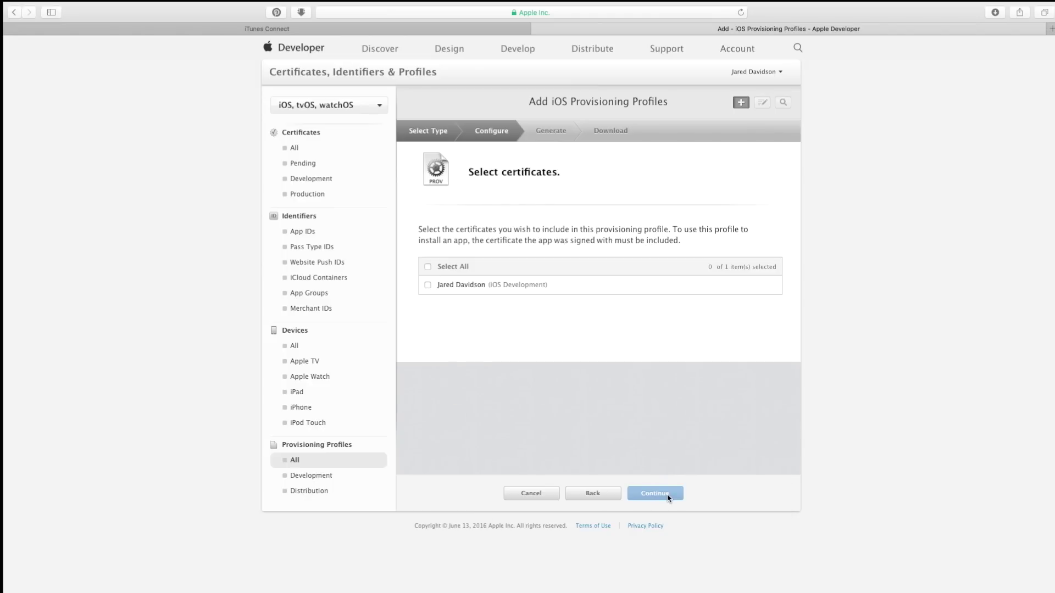
click(428, 285)
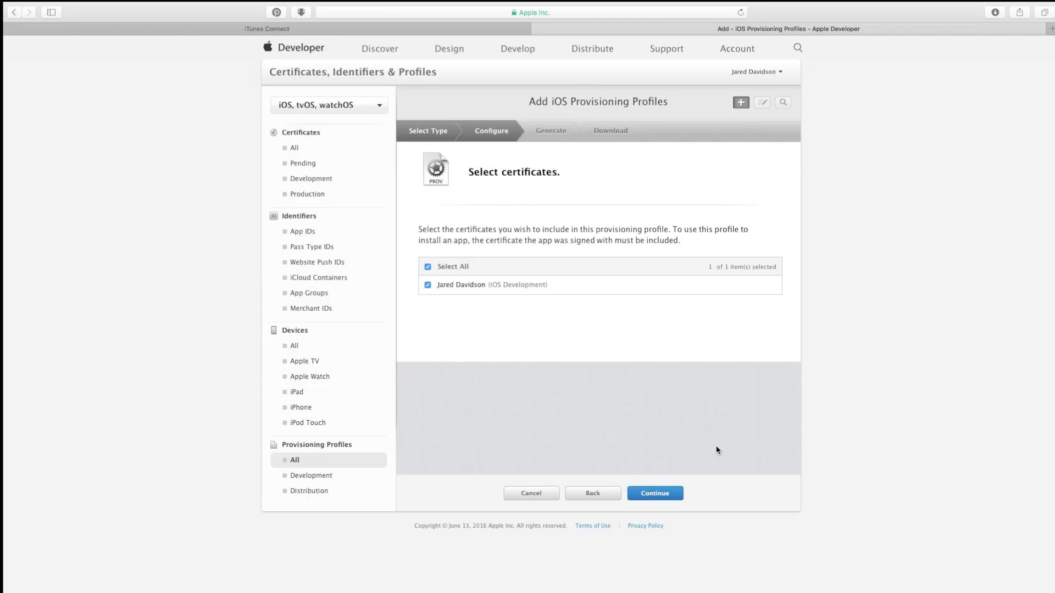
click(671, 496)
click(427, 266)
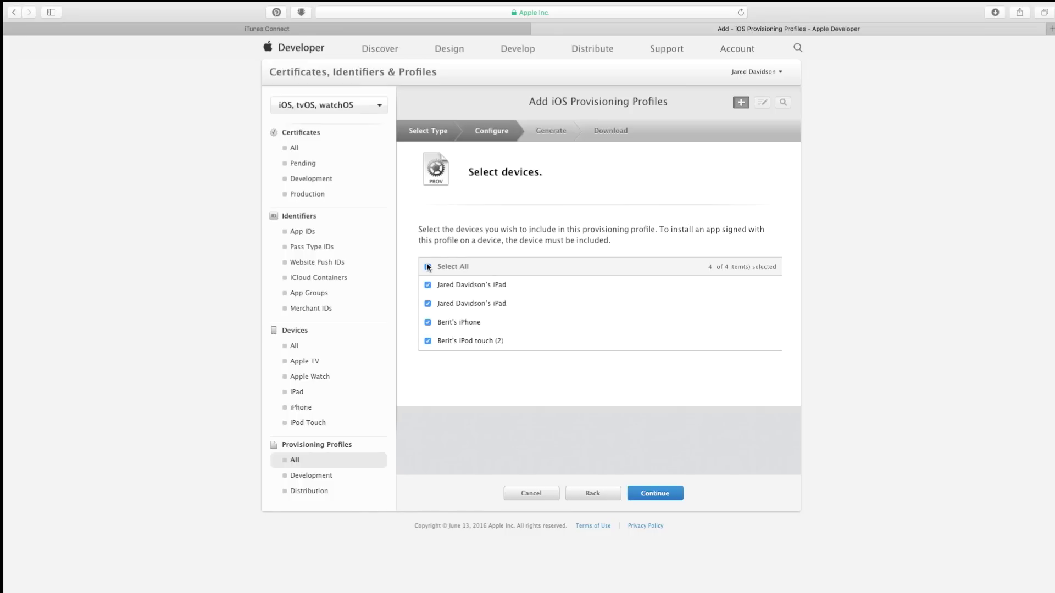
click(641, 494)
- Generate the provisioning profile under the name "asjhdklfjdlshkjflhas" and download it
click(553, 257)
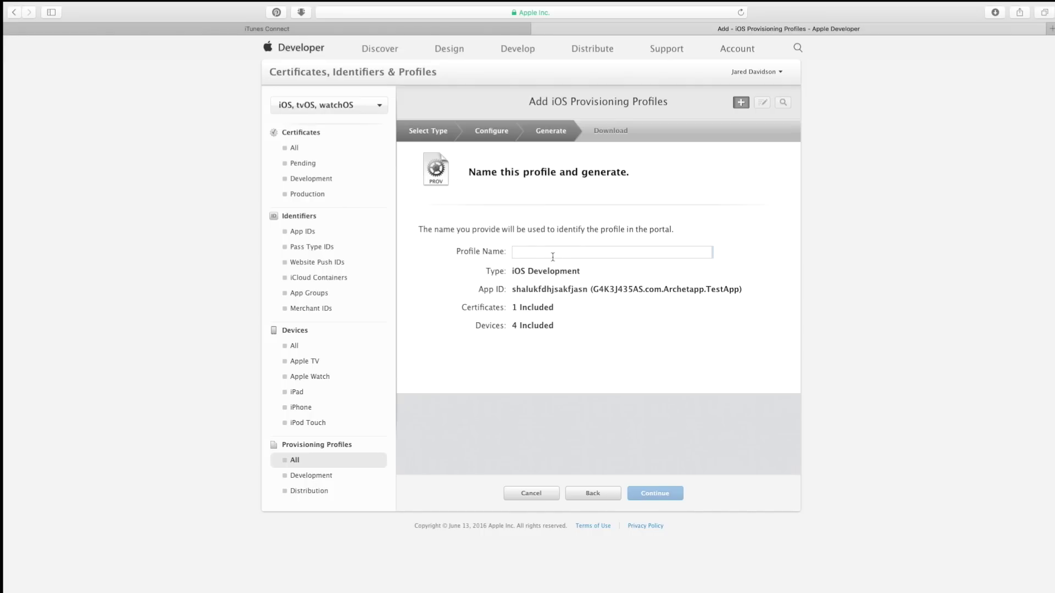
text(asjhdklfjdlshkjflhas)
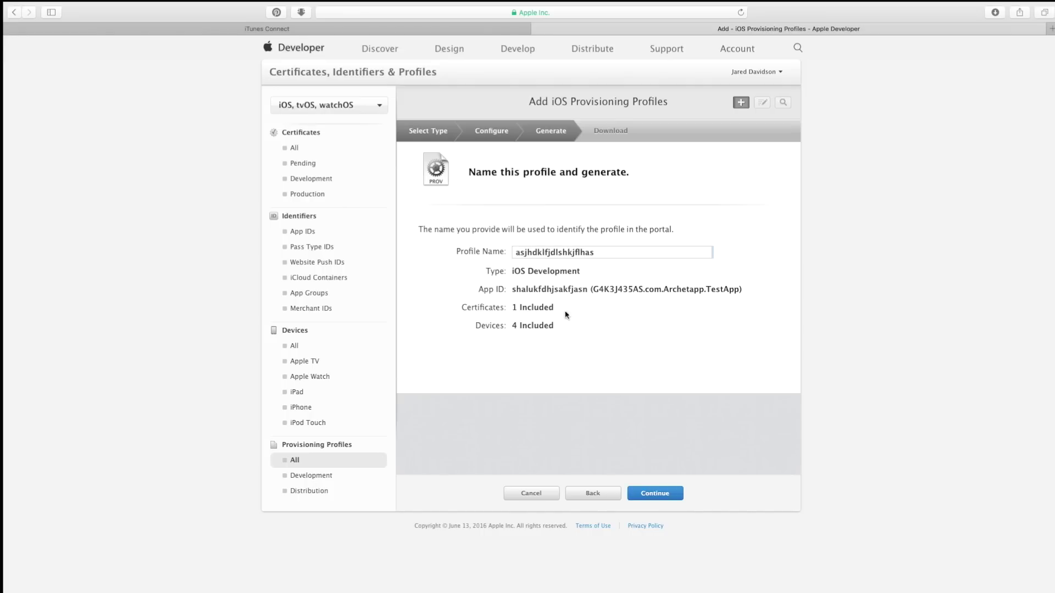
click(654, 498)
click(599, 340)
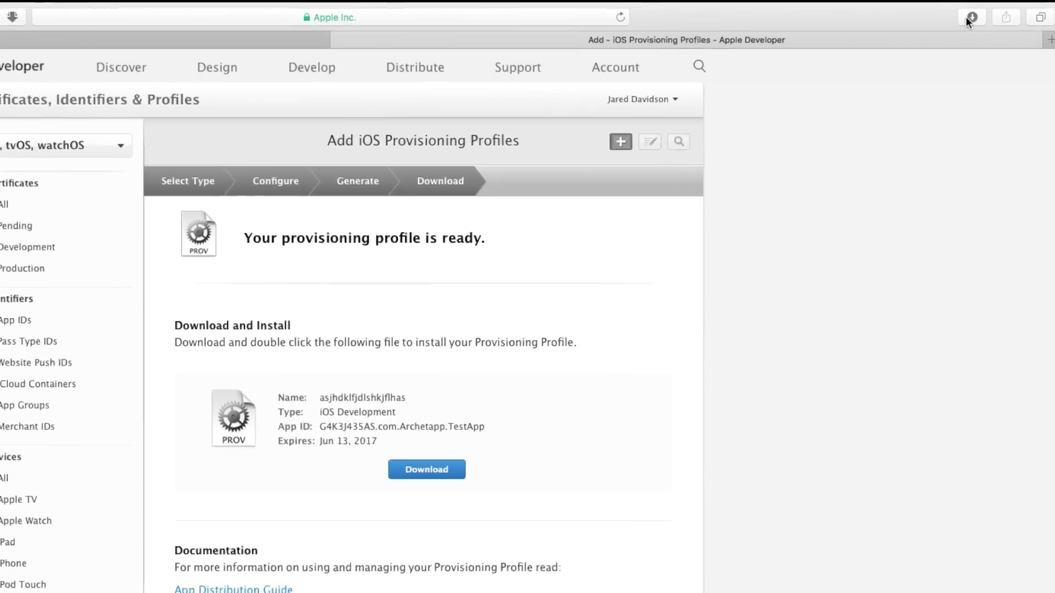
click(990, 14)
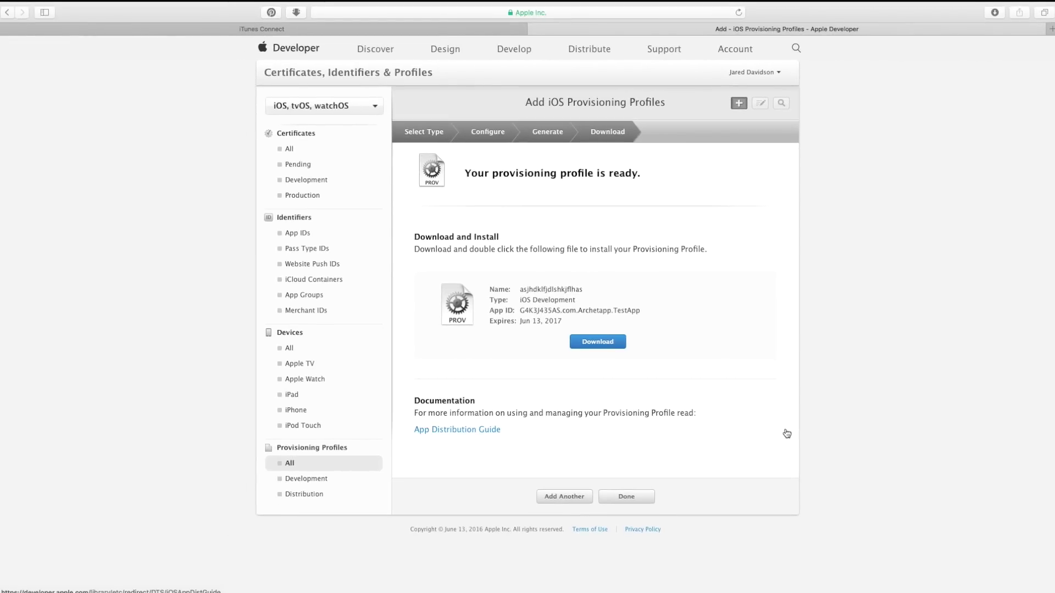
- Start a new iOS distribution provisioning profile of the App Store type
click(319, 495)
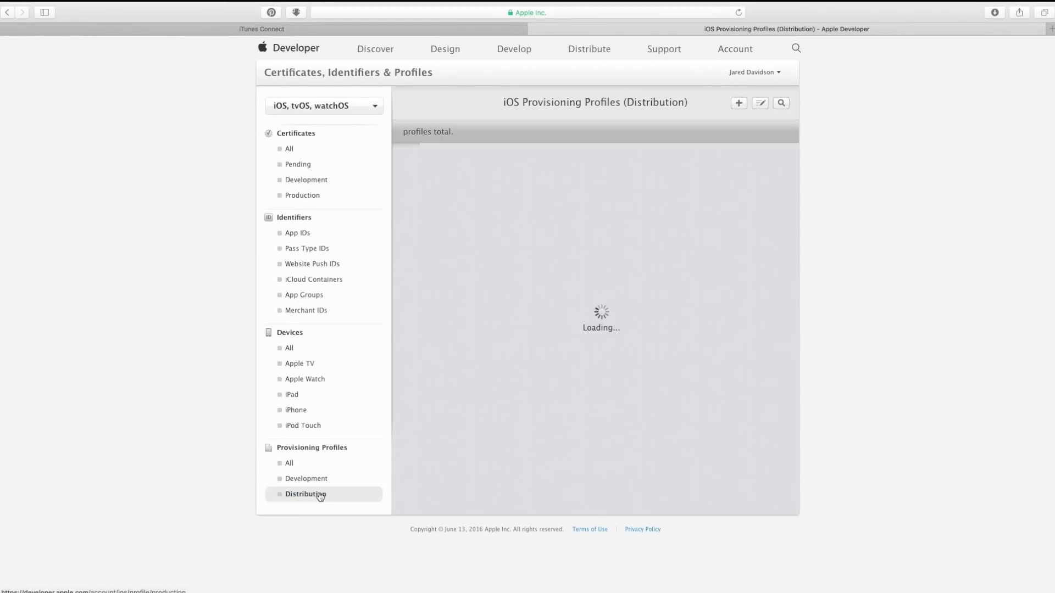
click(739, 103)
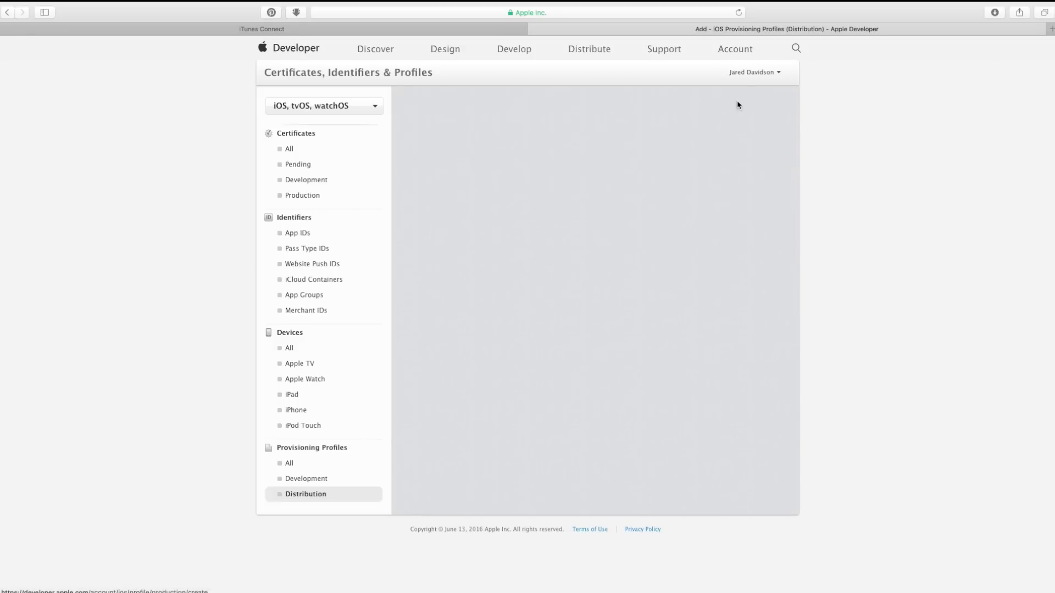
click(465, 385)
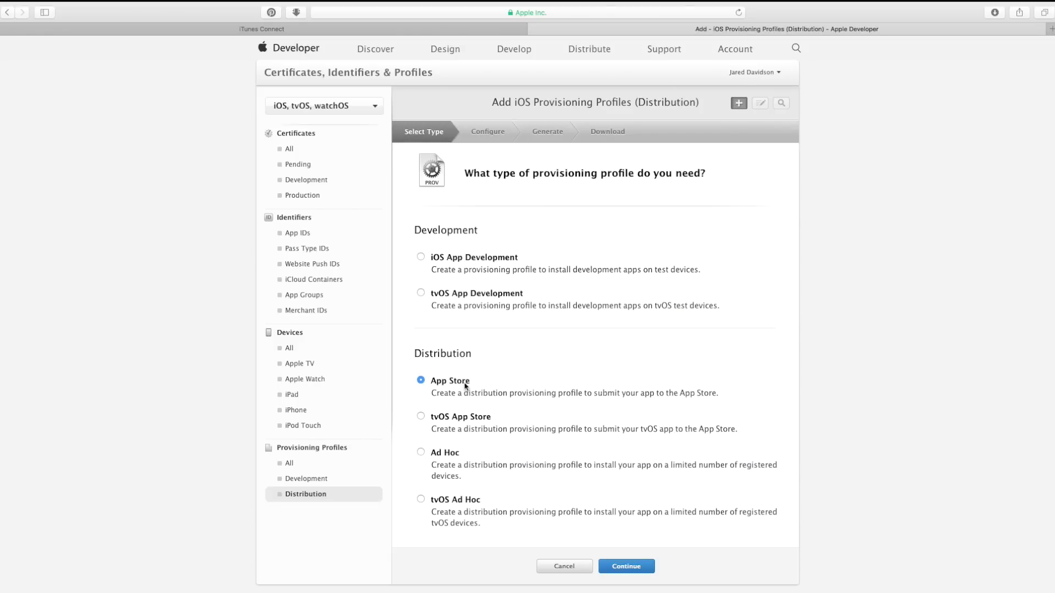
scroll(550, 467, down, 1)
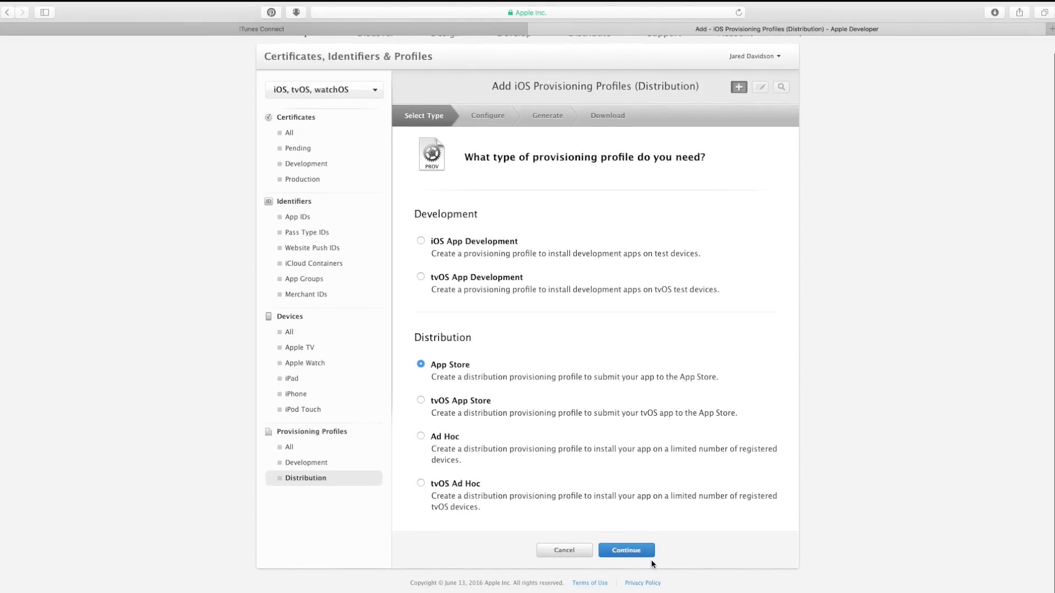
click(637, 550)
- Configure the distribution profile with the shalukfdhjsakfjasn (com.Archetapp.TestApp) App ID and the listed iOS Distribution certificate
click(544, 311)
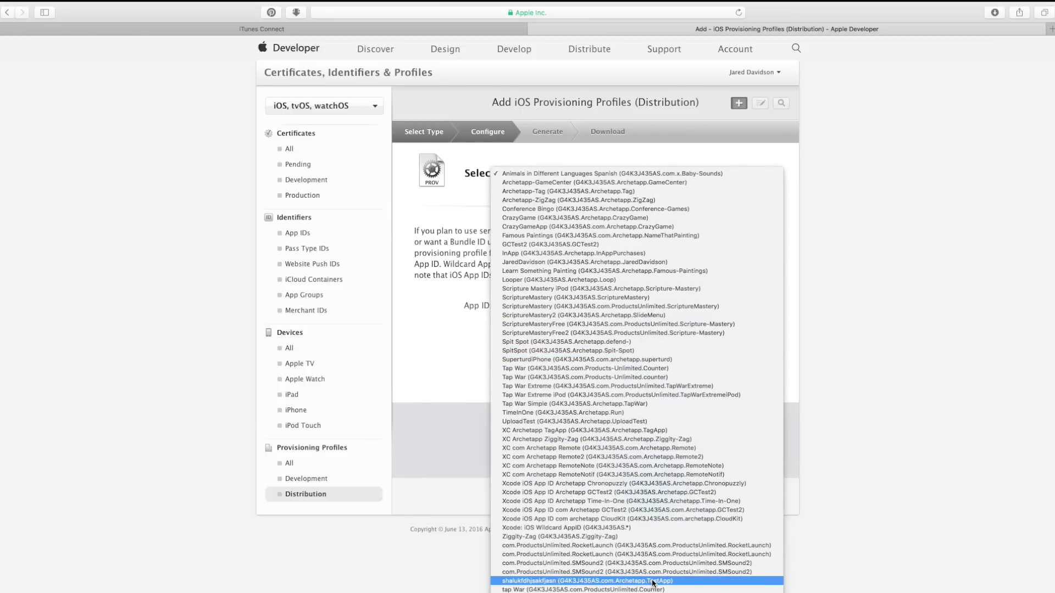
click(650, 583)
click(652, 496)
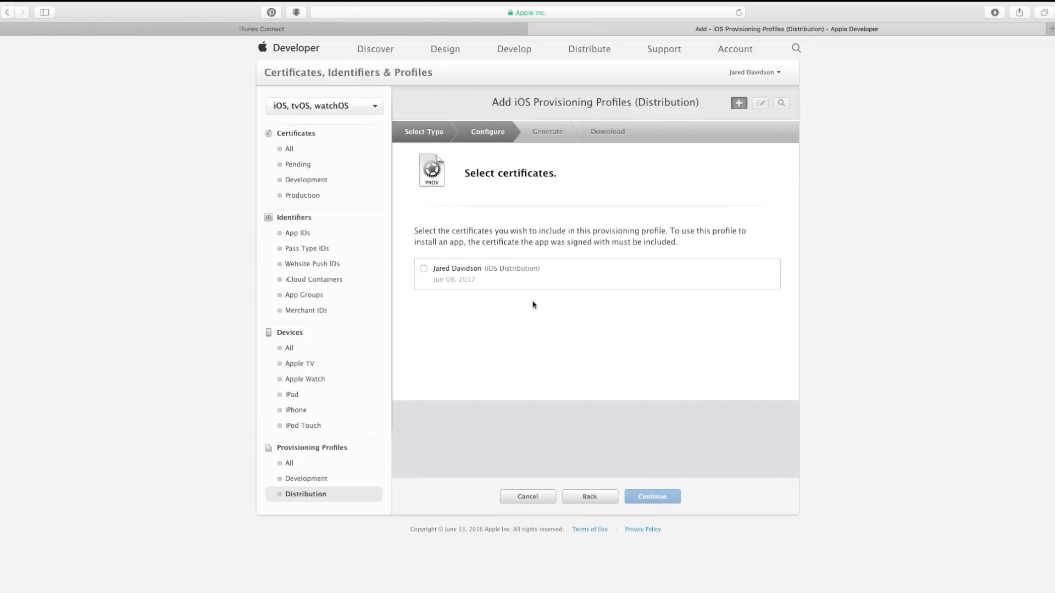
click(442, 280)
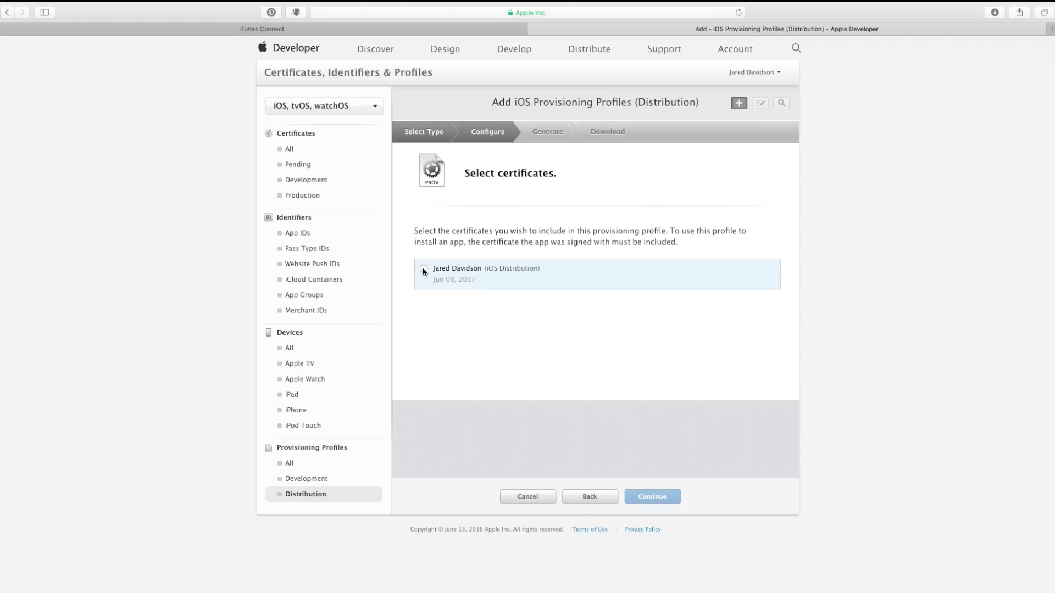
click(422, 268)
click(656, 498)
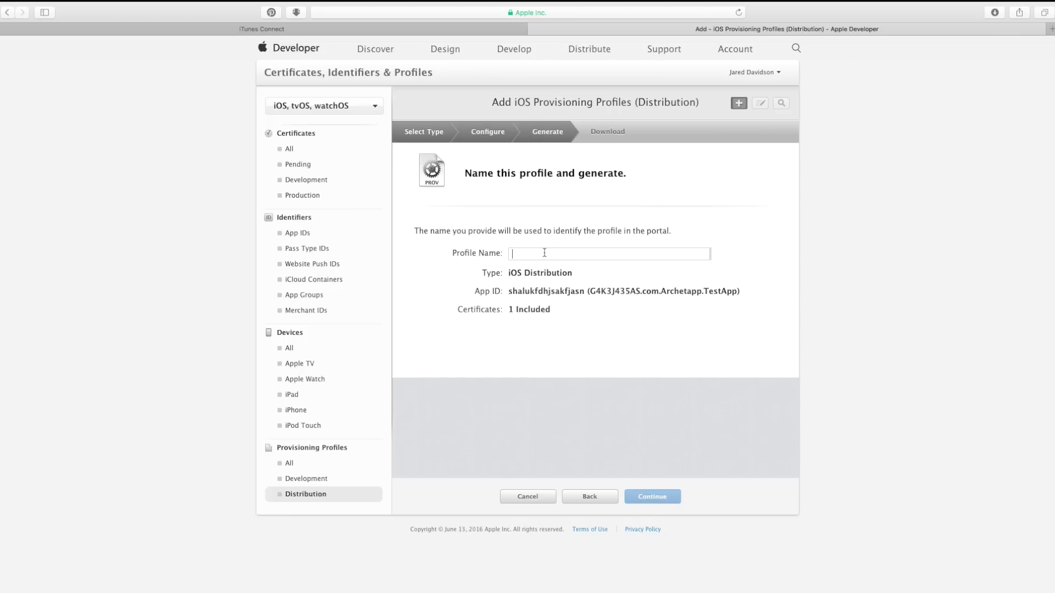
- Generate the distribution profile under the name "kjdlfhsjkghlsdfjkgksdf", download it and open the downloaded .mobileprovision file to install it
text(kjdlfhsjkghlsdfjkgksdf)
click(650, 497)
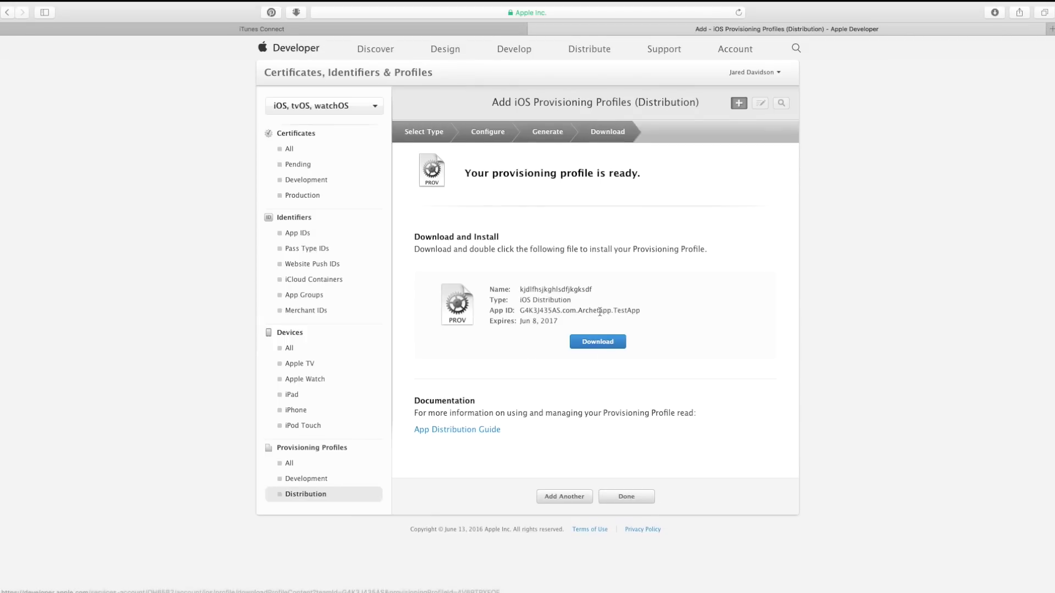
click(584, 341)
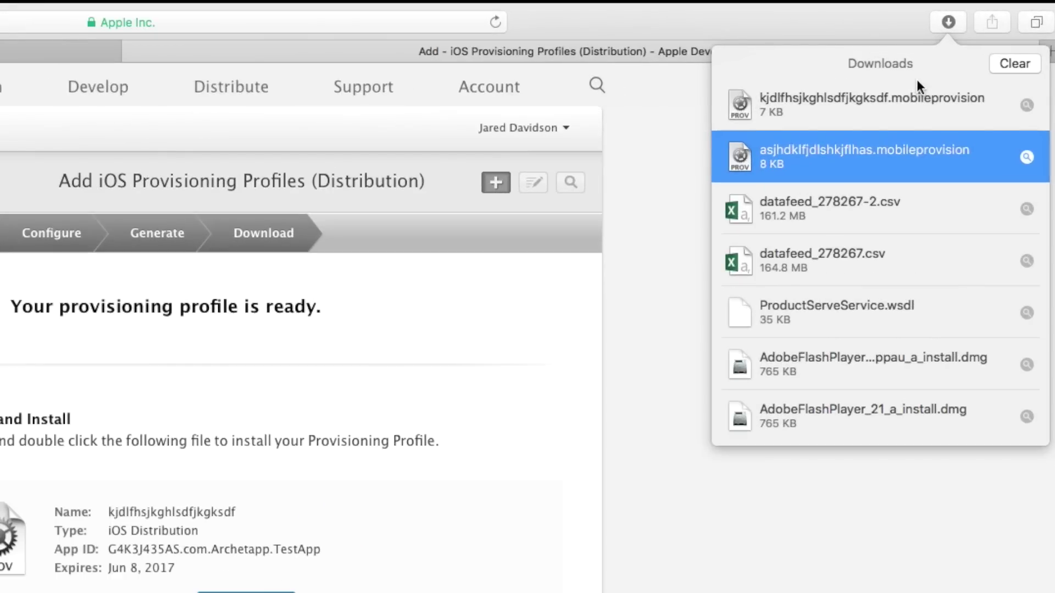
double_click(876, 109)
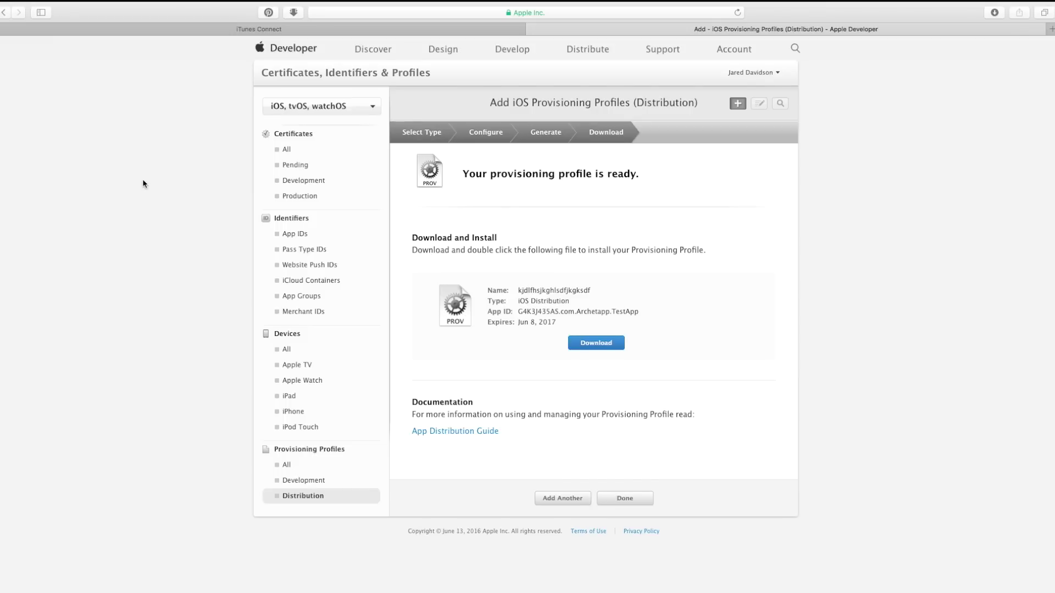
- Switch to Xcode and set TestApp's run destination to Generic iOS Device so that archiving is available
key(super+Tab)
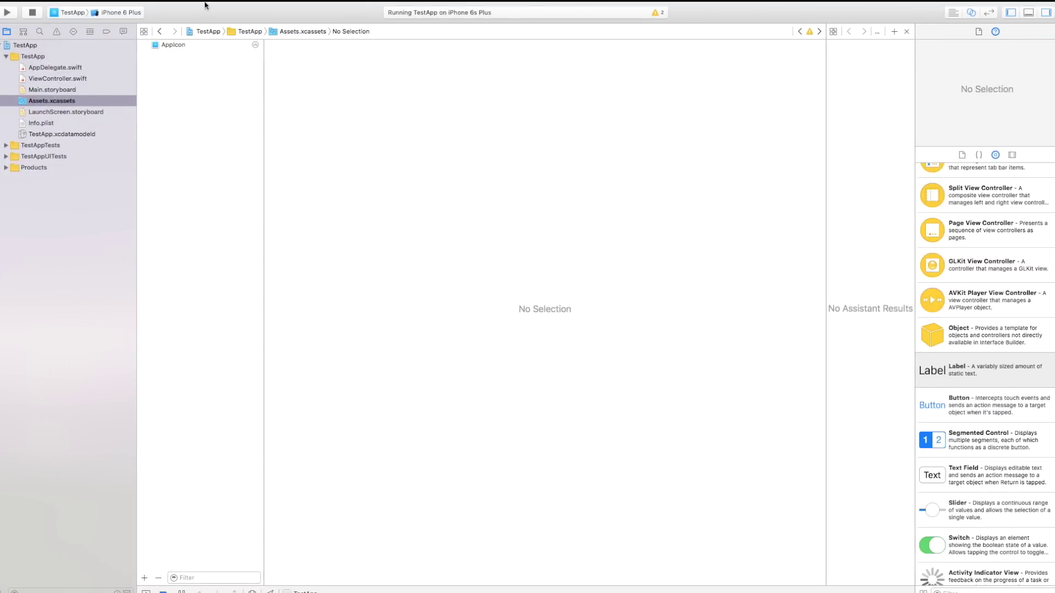
click(244, 7)
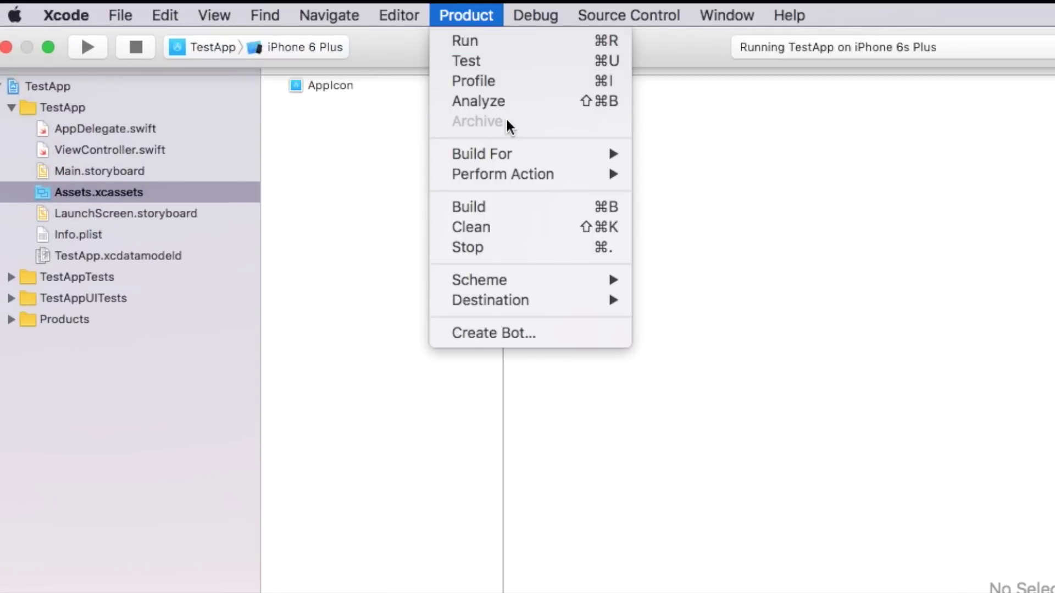
click(362, 144)
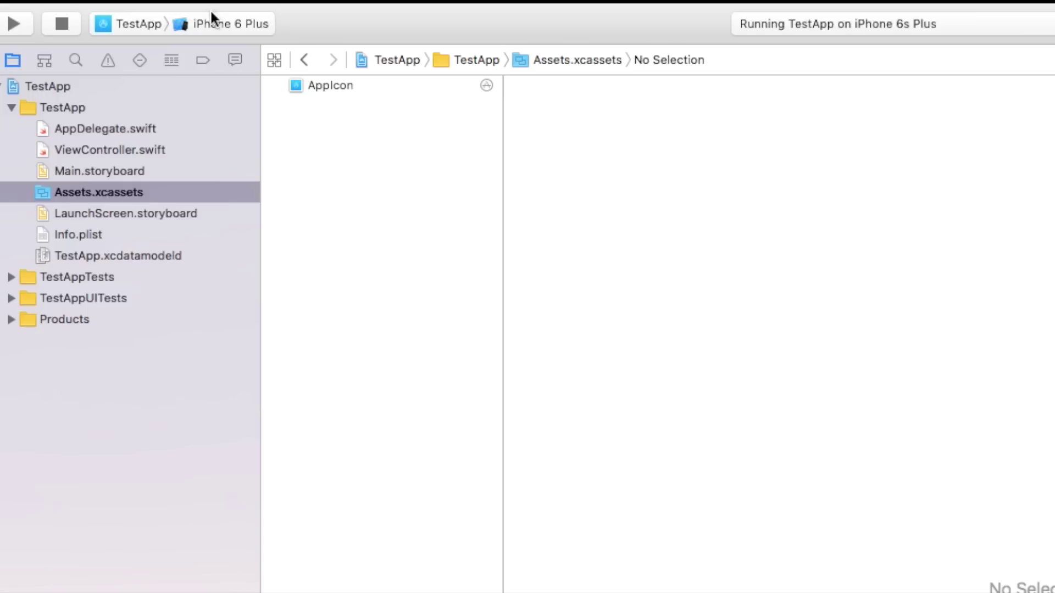
click(213, 17)
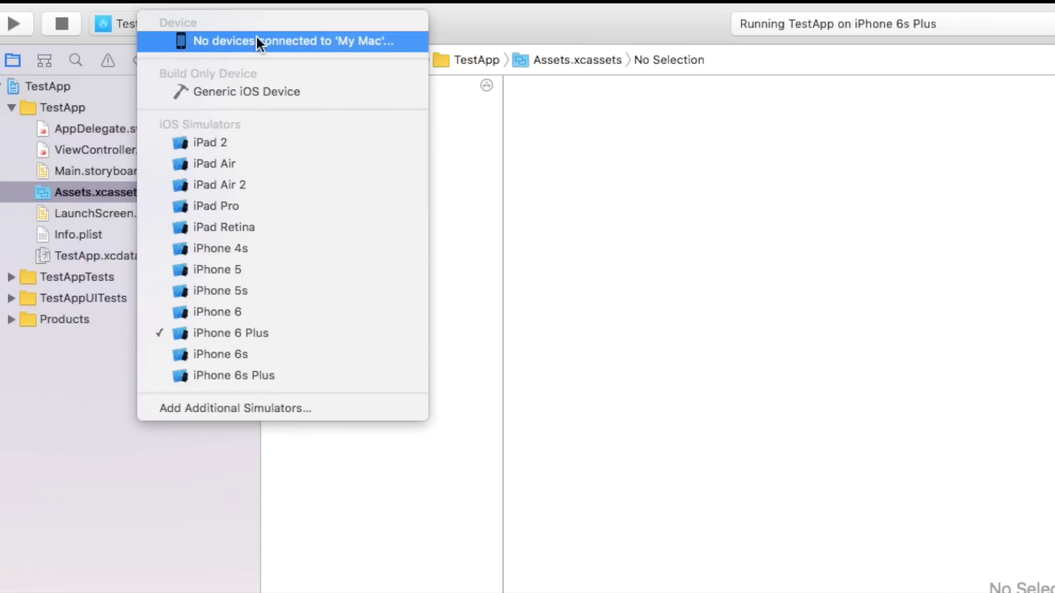
click(213, 99)
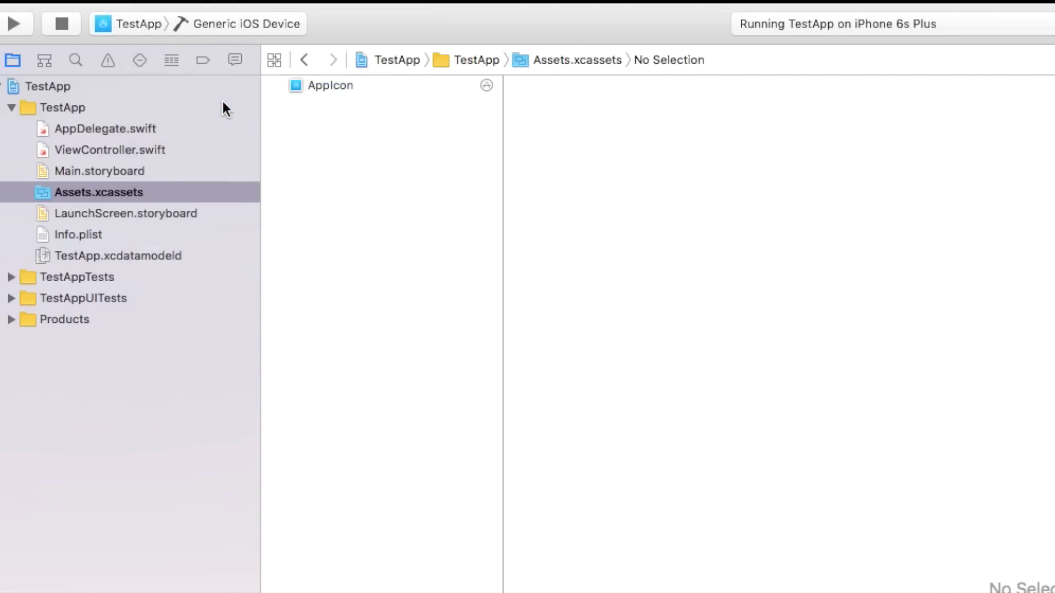
- Create an archive of the TestApp project
mouse_move(513, 7)
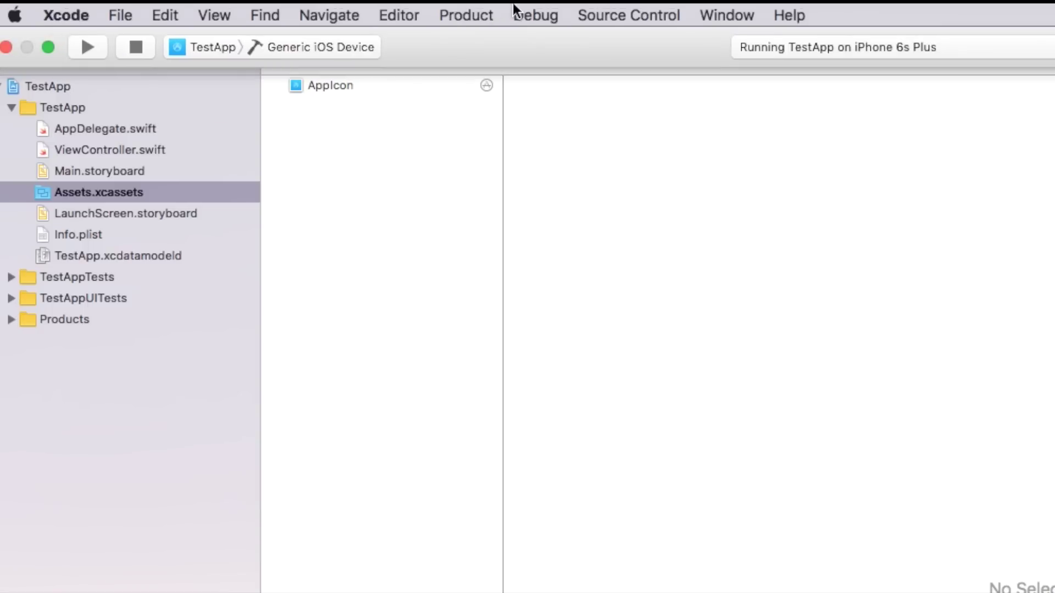
click(474, 12)
click(506, 122)
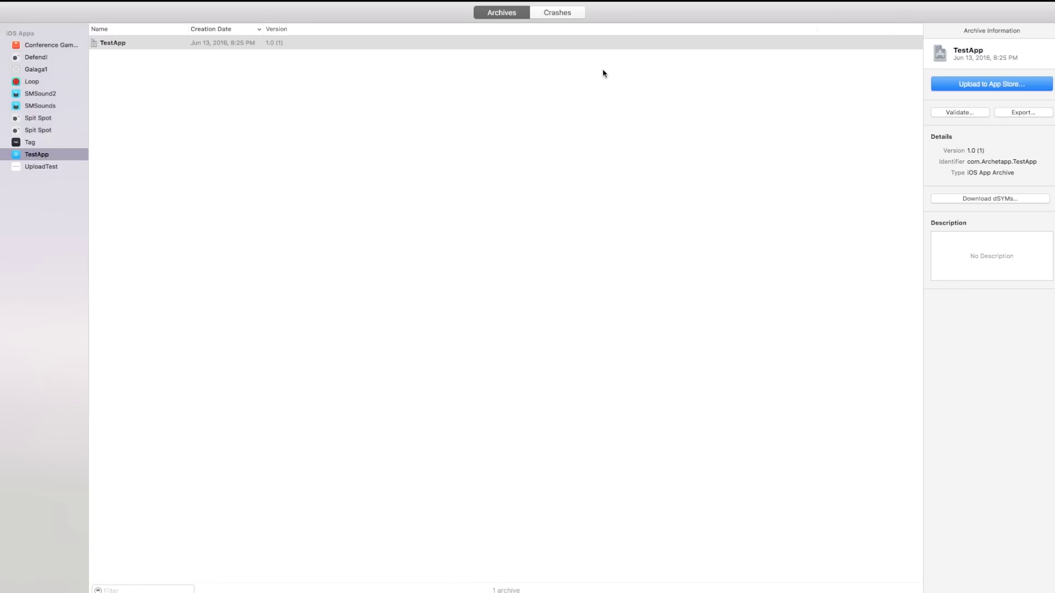
- Upload the TestApp 1.0 (1) archive from the Organizer to the App Store with the preselected development team, including app symbols and bitcode
mouse_move(586, 6)
click(388, 8)
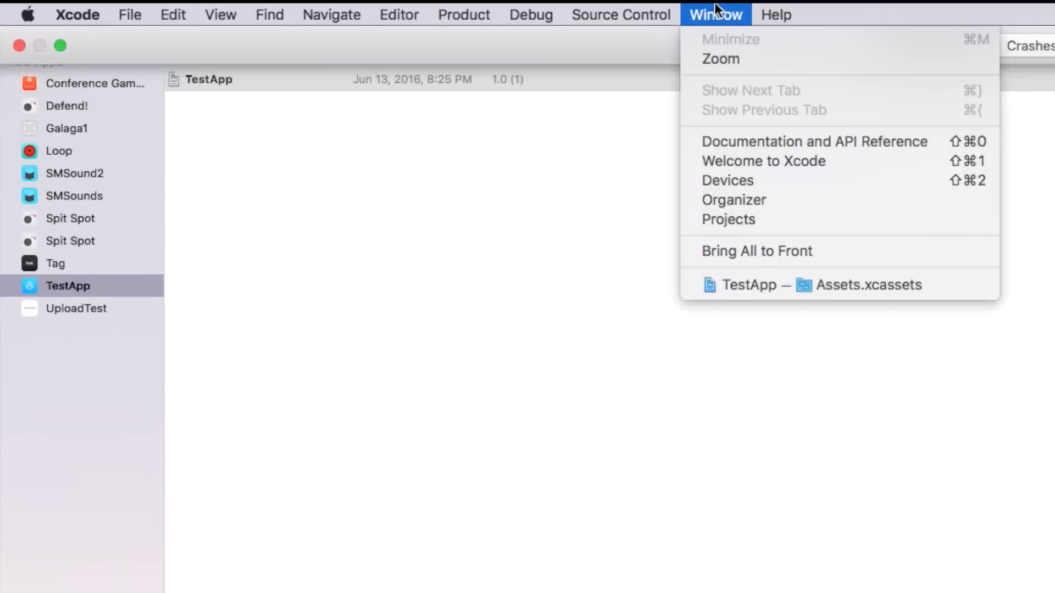
click(791, 206)
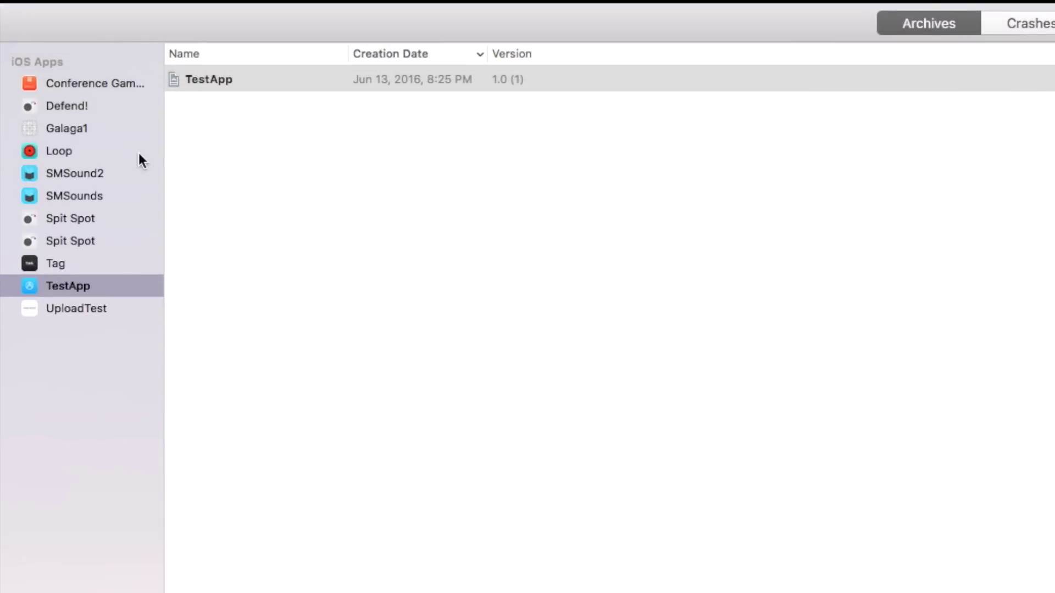
click(417, 79)
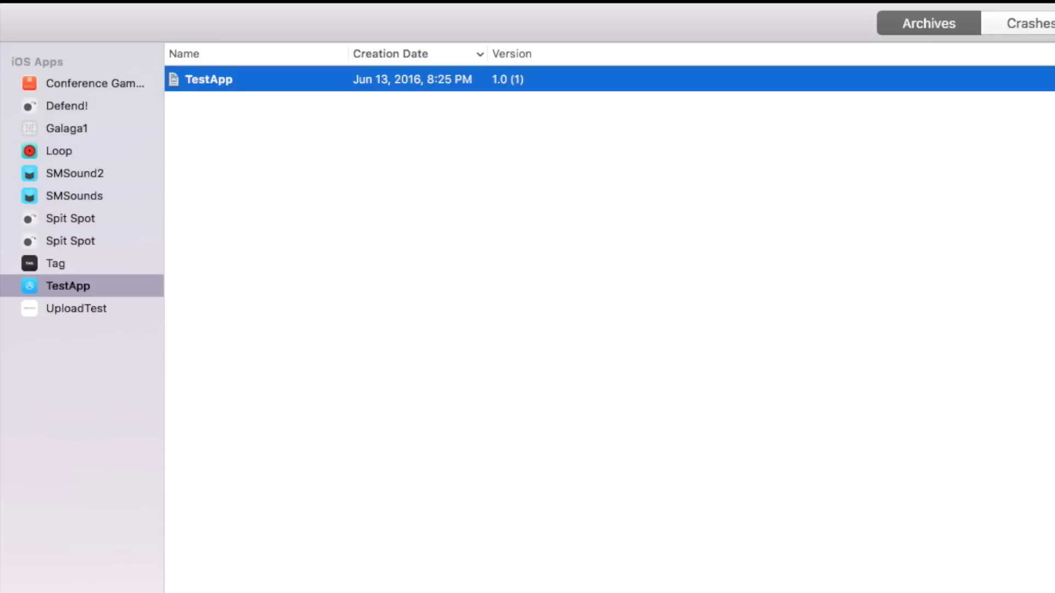
click(941, 157)
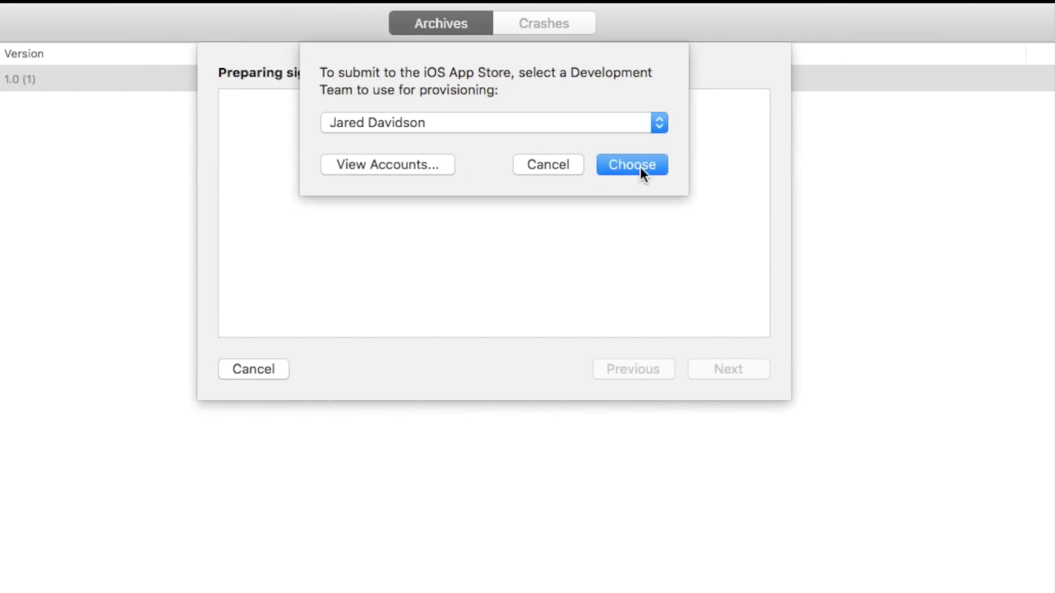
click(640, 167)
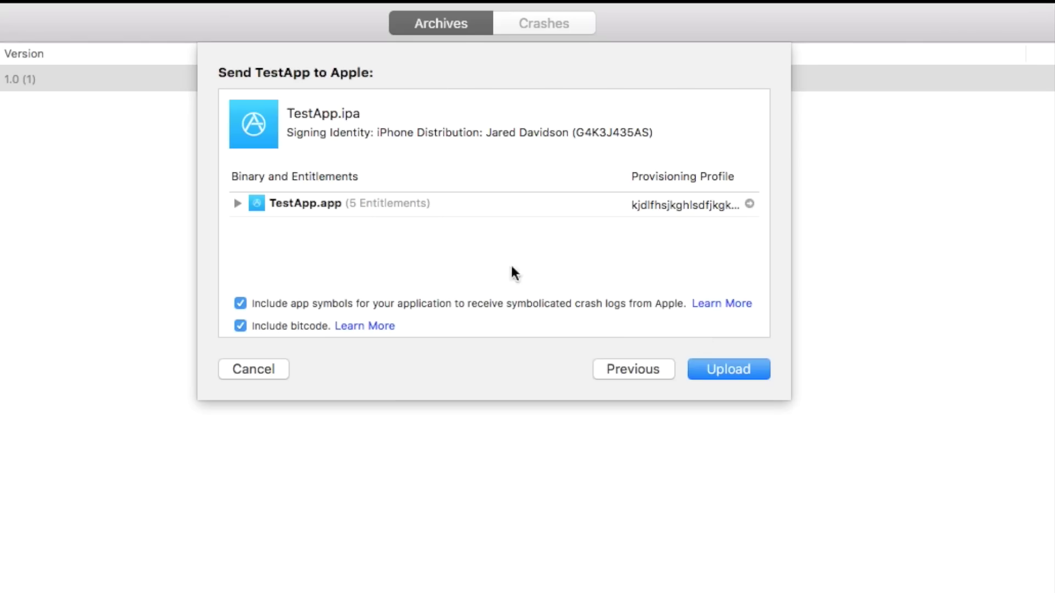
click(736, 374)
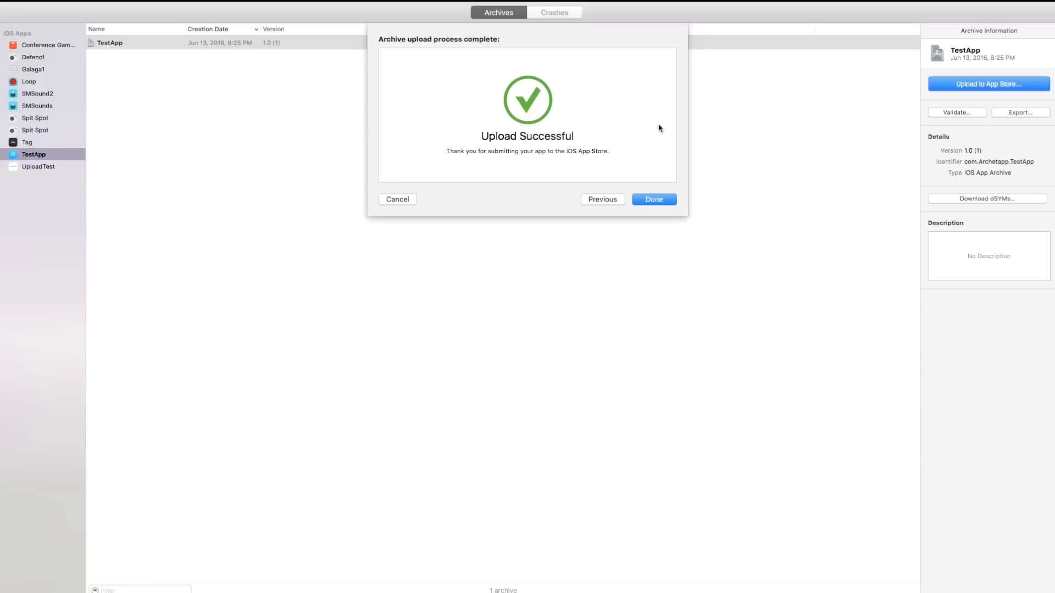
click(643, 199)
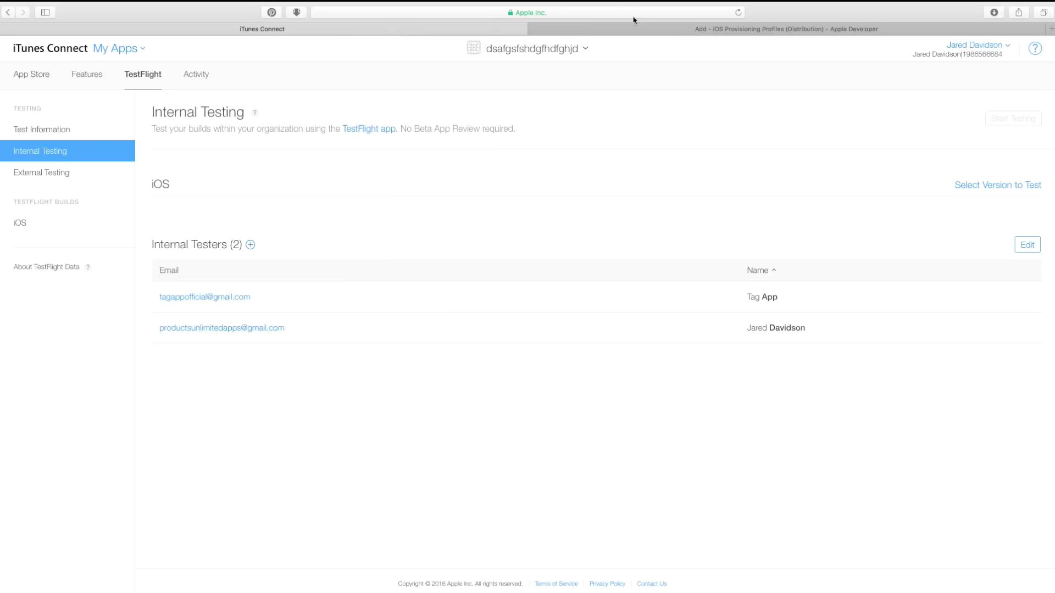
- Switch to iTunes Connect in Safari and save version 1.0 as the iOS version for TestFlight internal testing
click(738, 12)
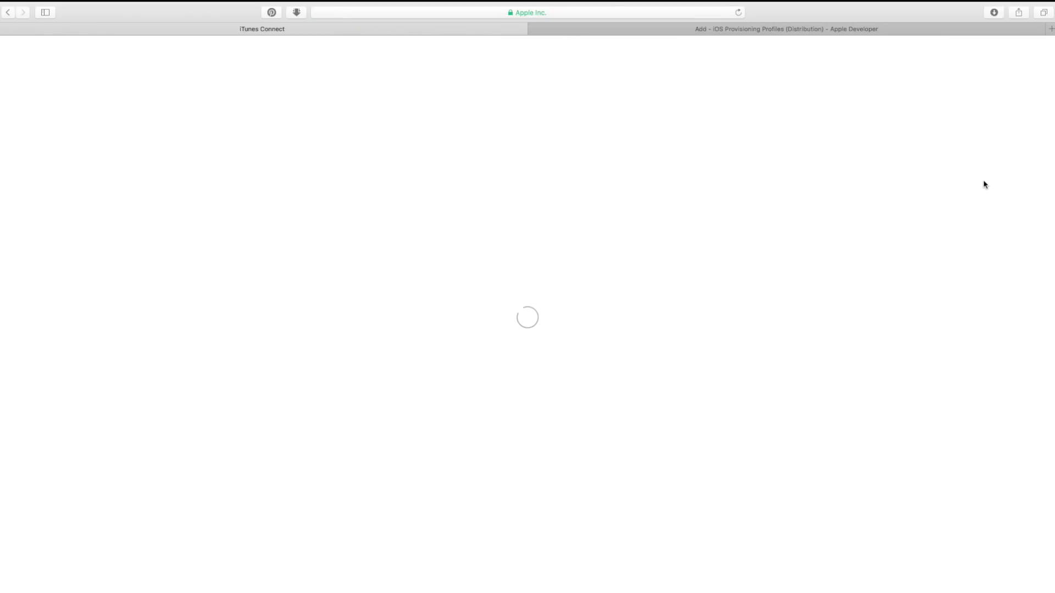
click(986, 185)
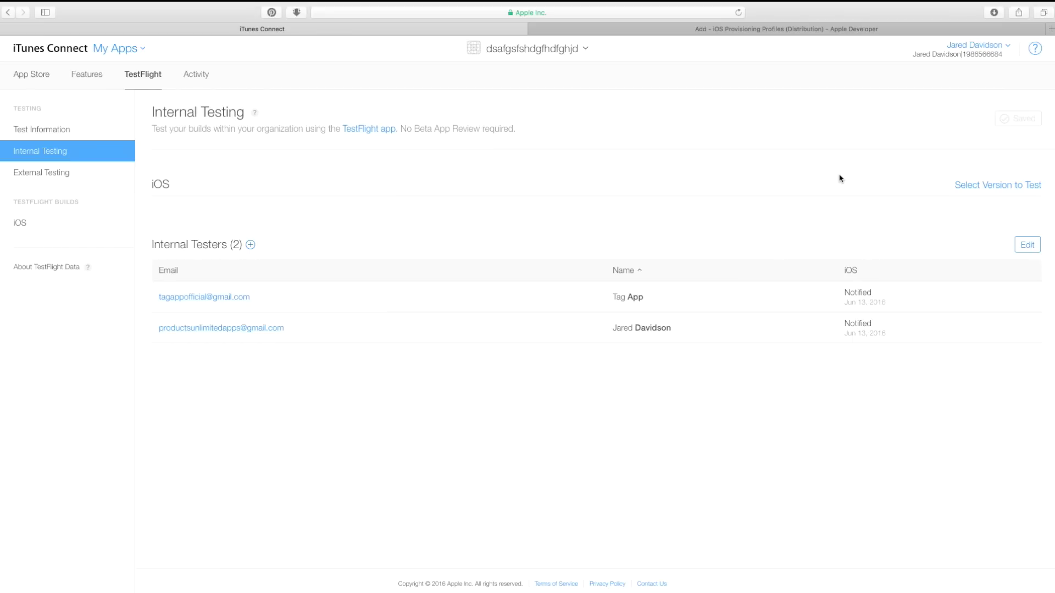
click(961, 189)
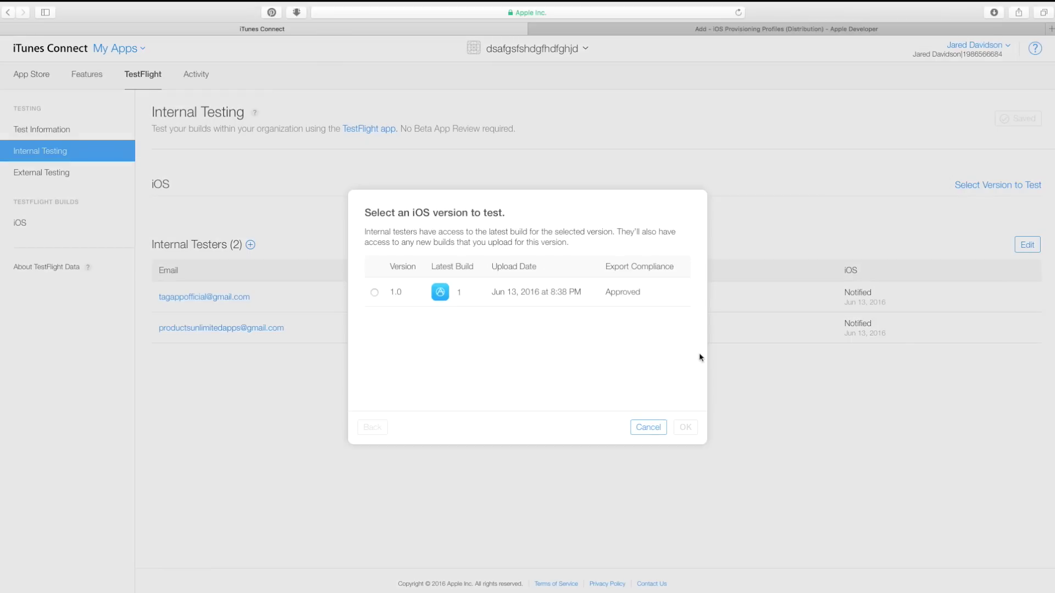
click(375, 293)
click(687, 427)
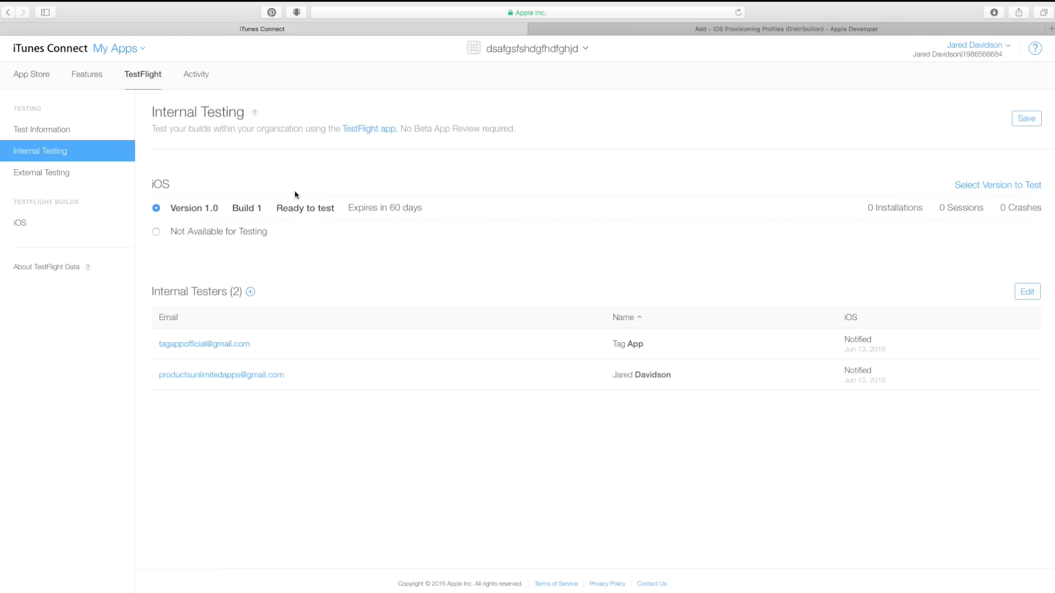
click(1027, 120)
click(614, 350)
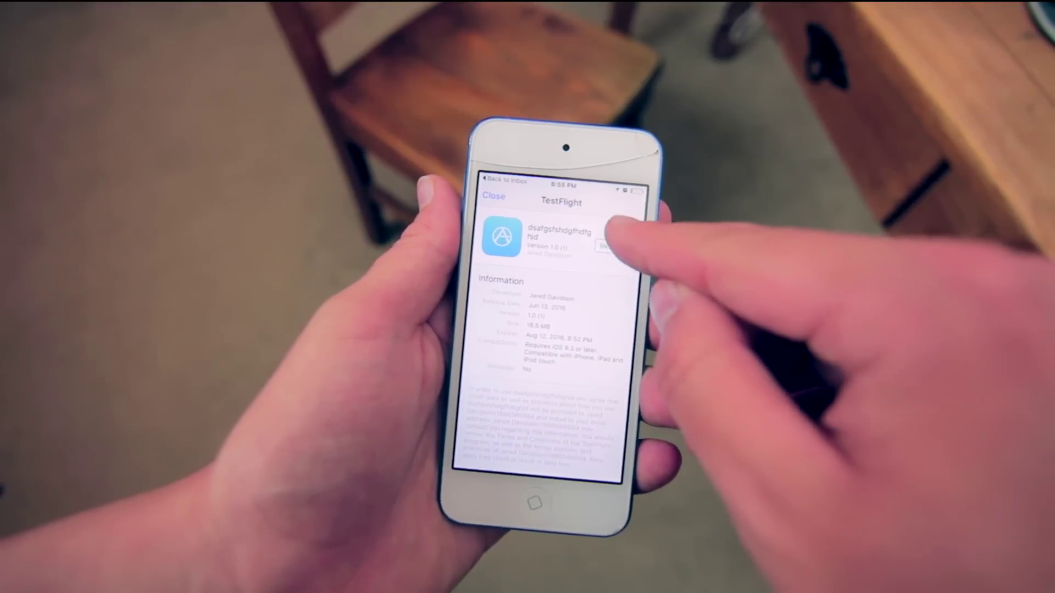
click(609, 248)
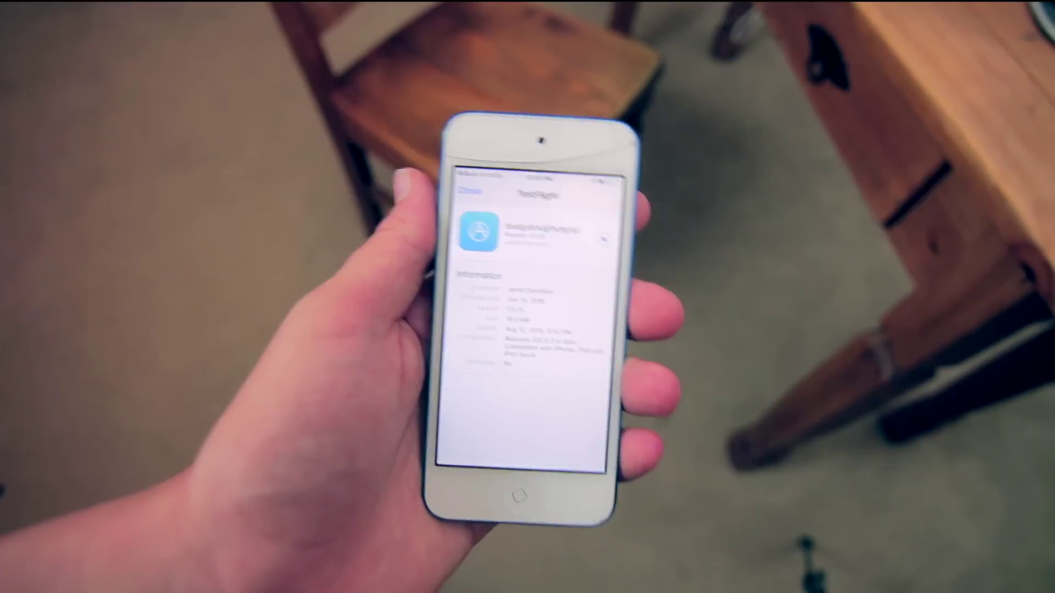
click(520, 496)
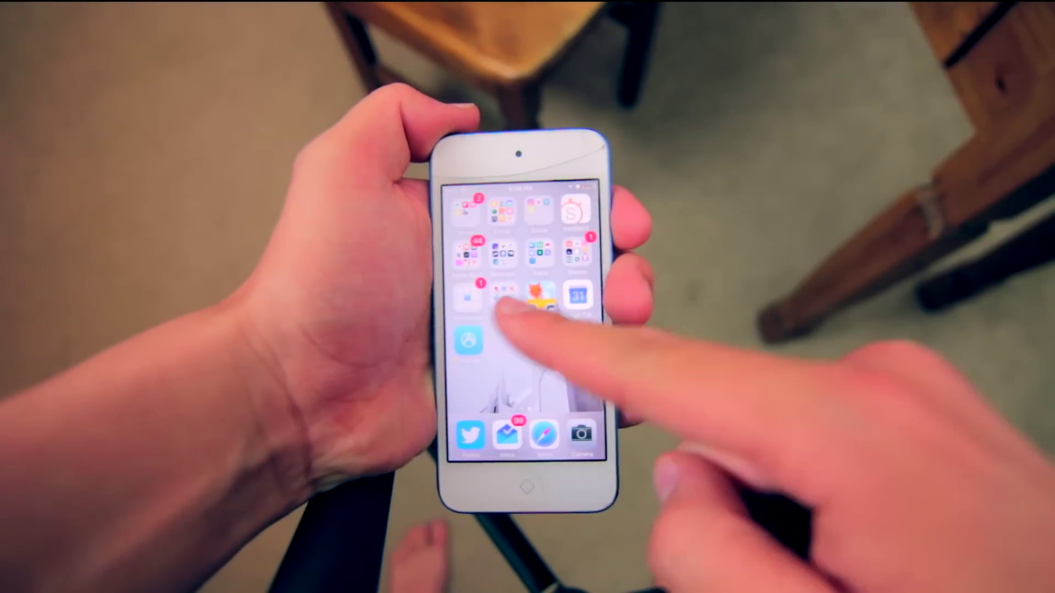
click(536, 269)
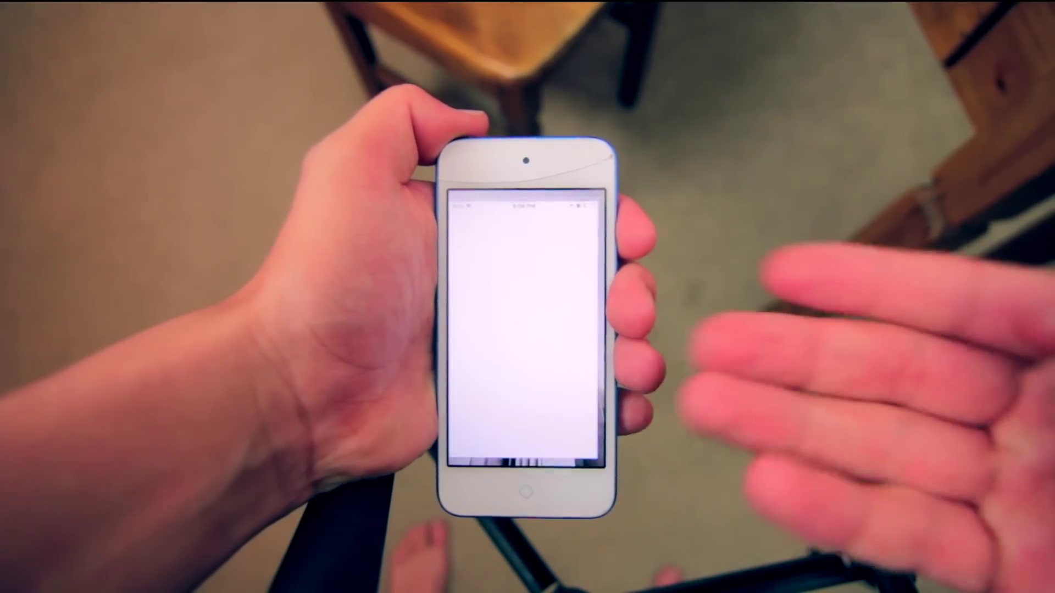